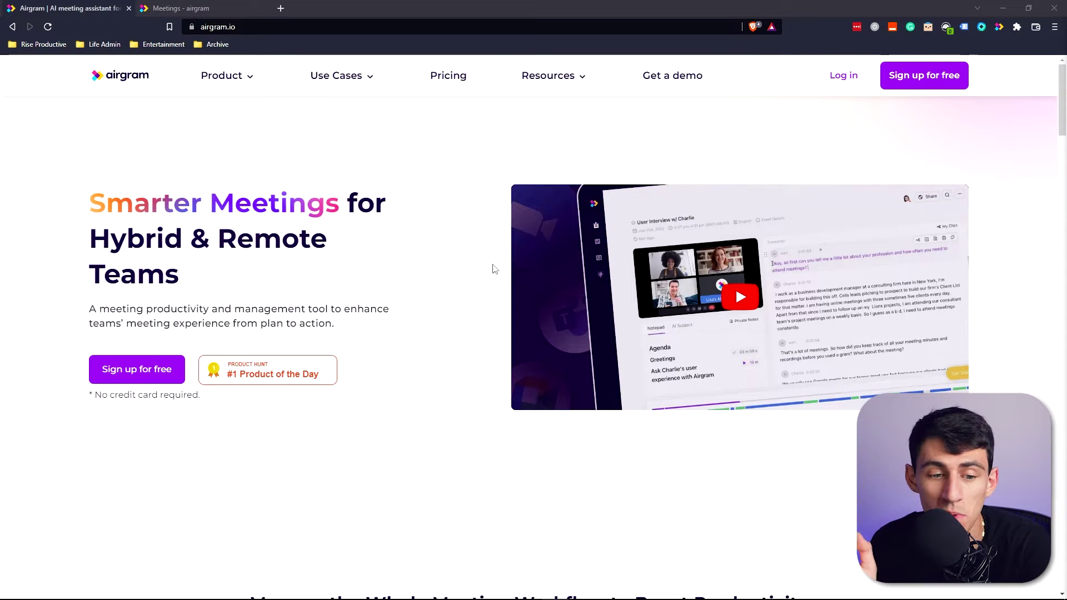
On the Pricing page, try the Pro plan at 20 and 30 recordings, then set it back to 10.
scroll(494, 269, "down", 8)
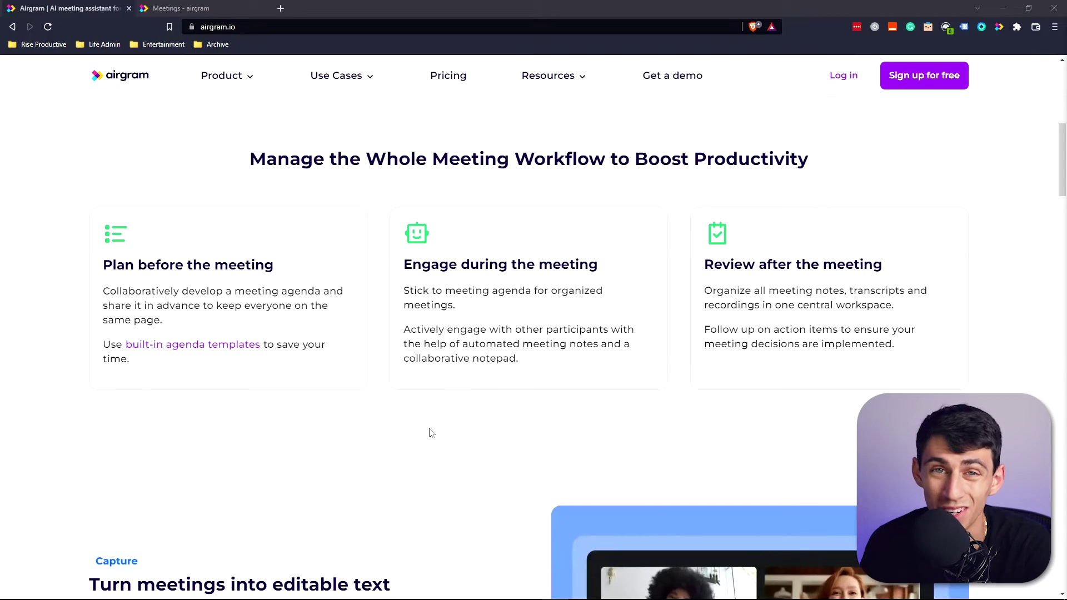
scroll(432, 434, "down", 5)
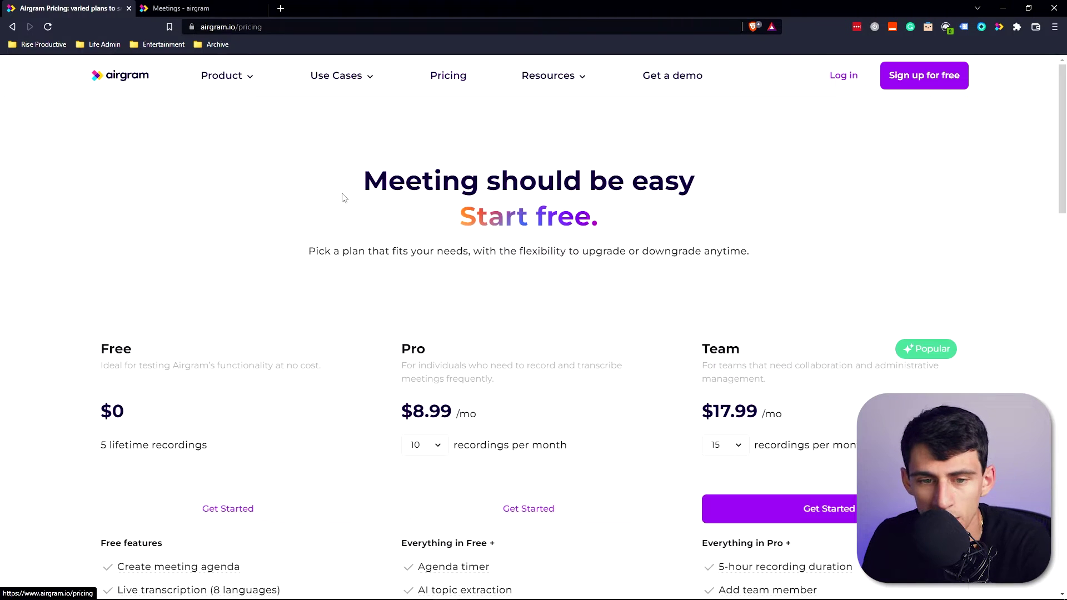
scroll(238, 336, "down", 3)
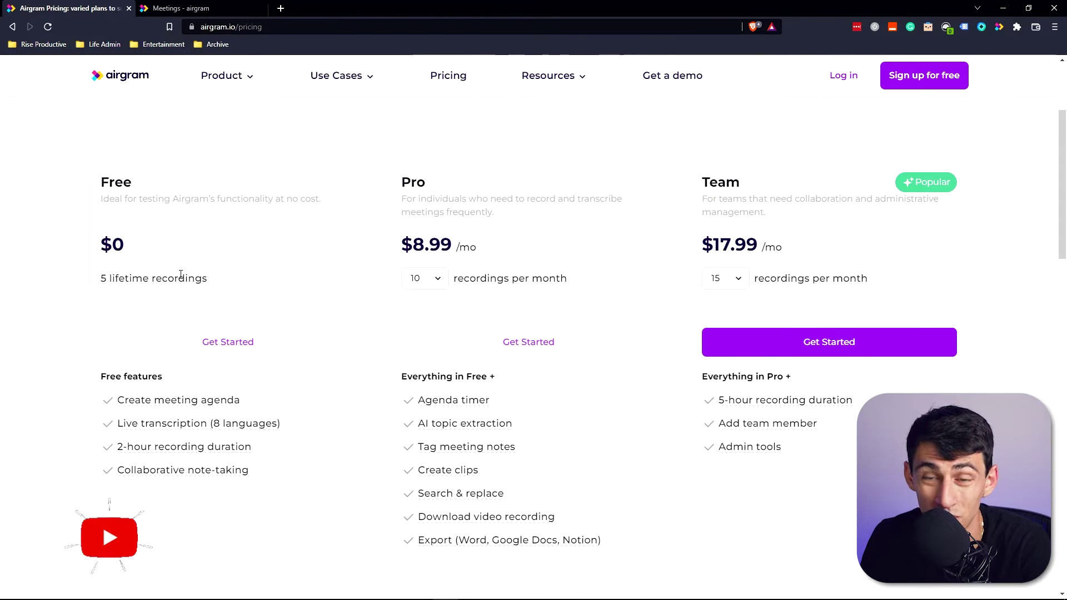
scroll(467, 349, "down", 1)
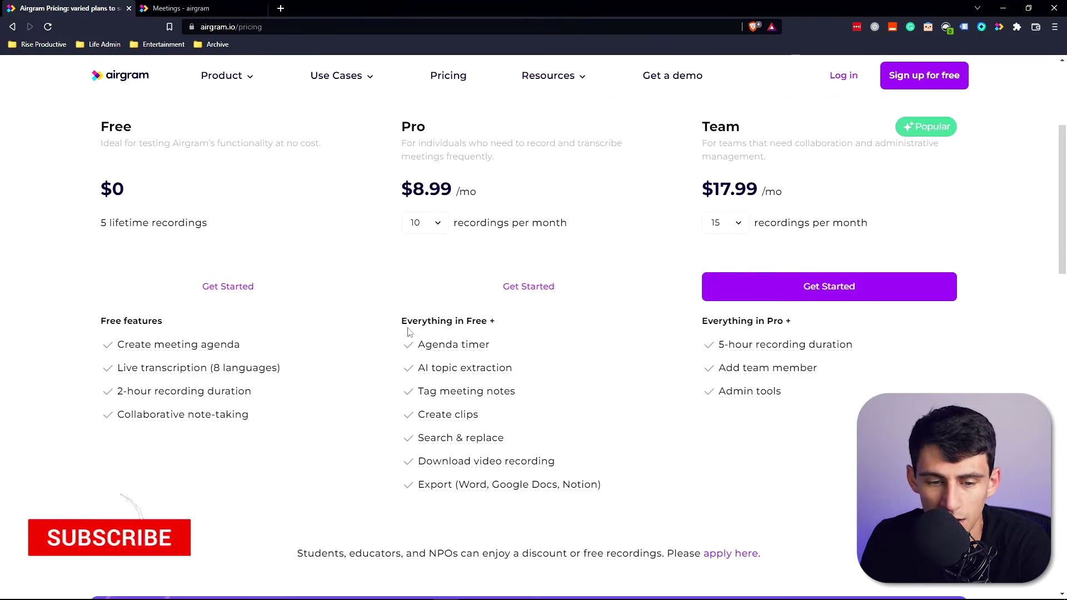
scroll(450, 280, "up", 1)
left_click(433, 278)
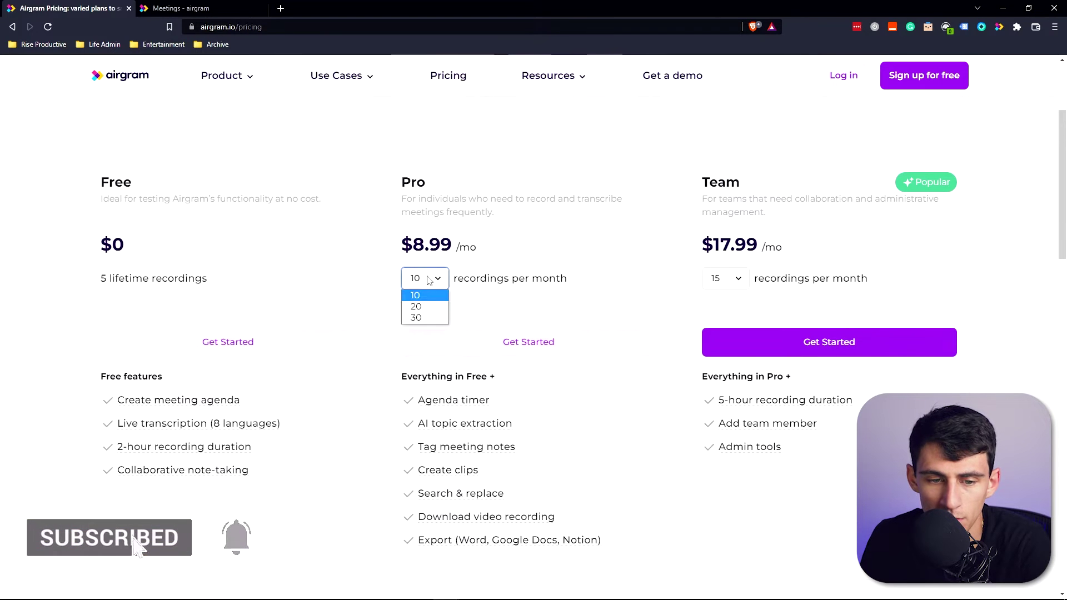
left_click(417, 306)
left_click(425, 278)
left_click(417, 317)
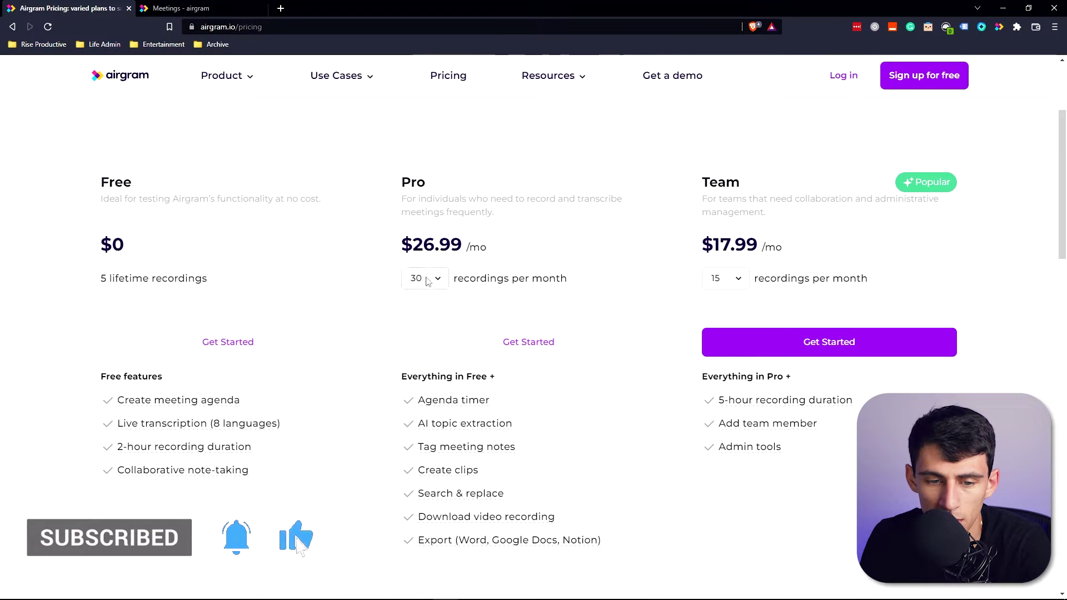
left_click(424, 278)
left_click(417, 296)
scroll(453, 345, "down", 1)
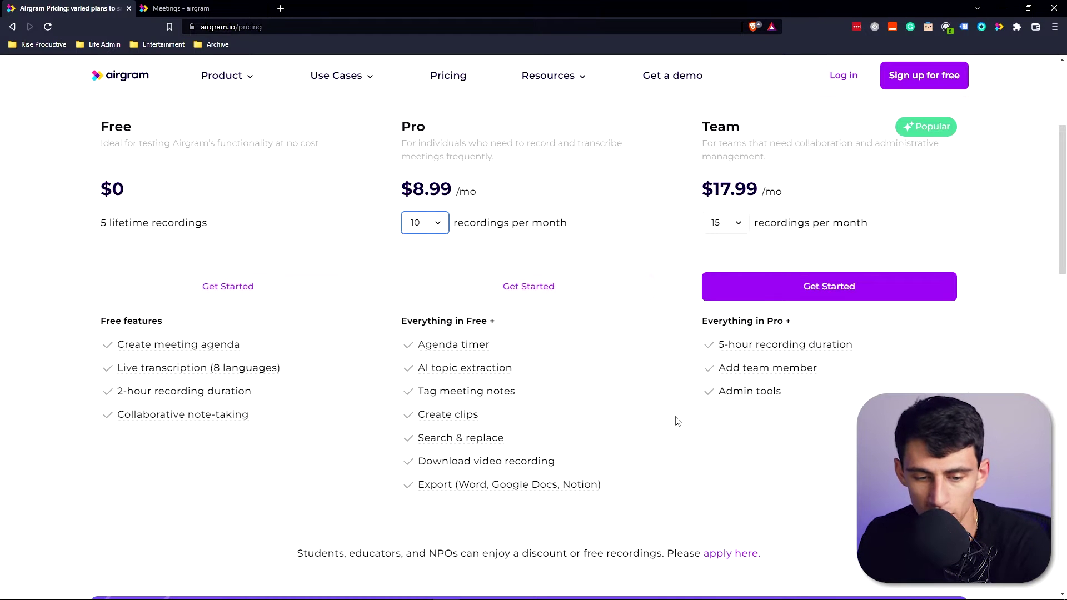
scroll(678, 421, "down", 1)
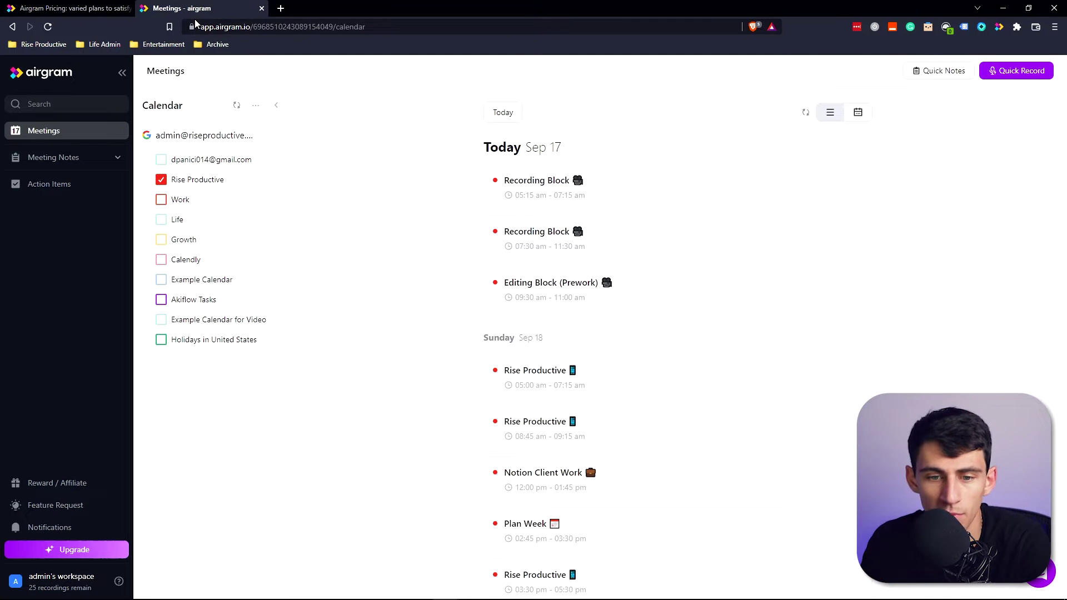
Show only Calendly events in the calendar, hiding the Rise Productive calendar.
left_click(162, 180)
left_click(161, 260)
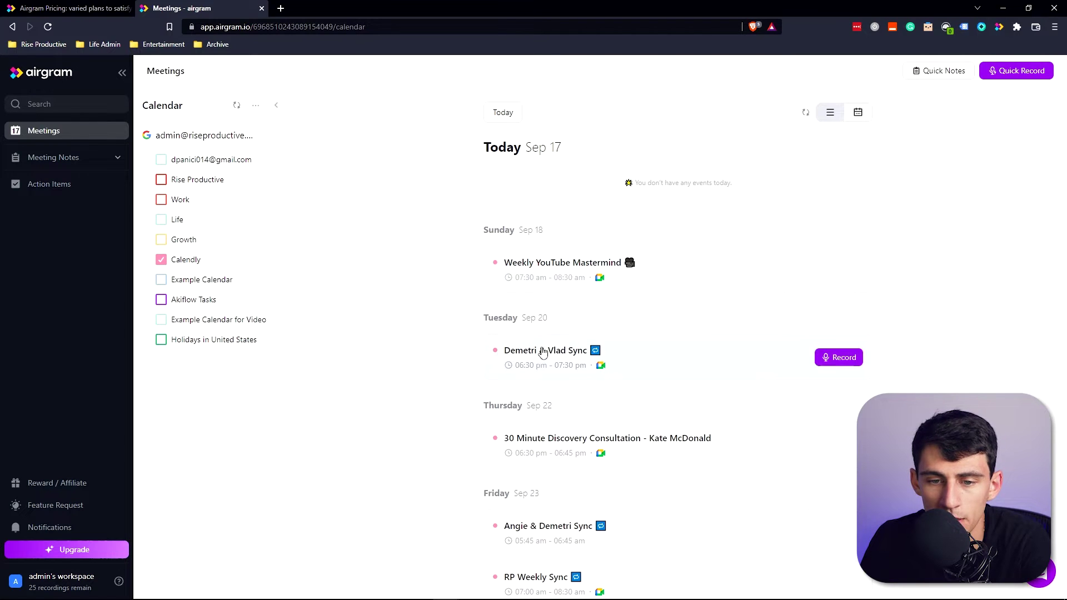
scroll(600, 291, "down", 1)
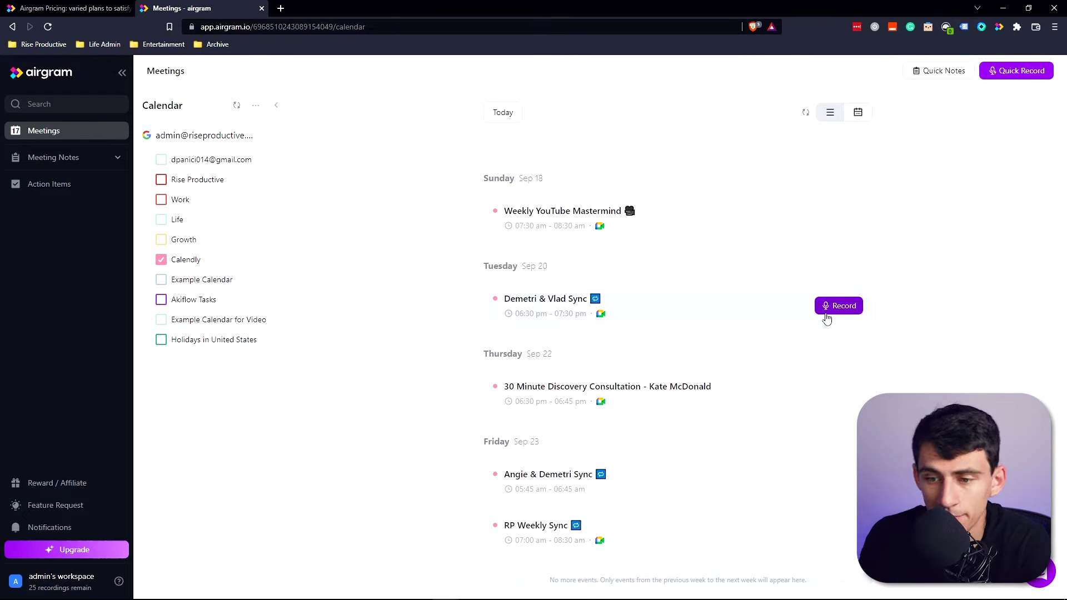
Record the Tuesday sync meeting as a Google Meet call via the Airgram extension.
left_click(831, 309)
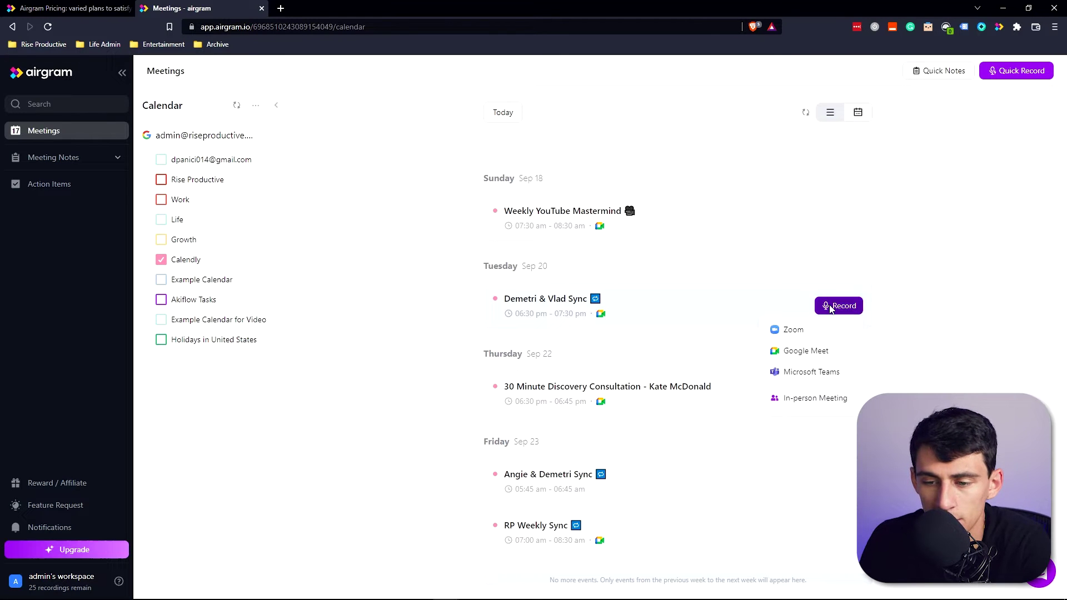
left_click(796, 351)
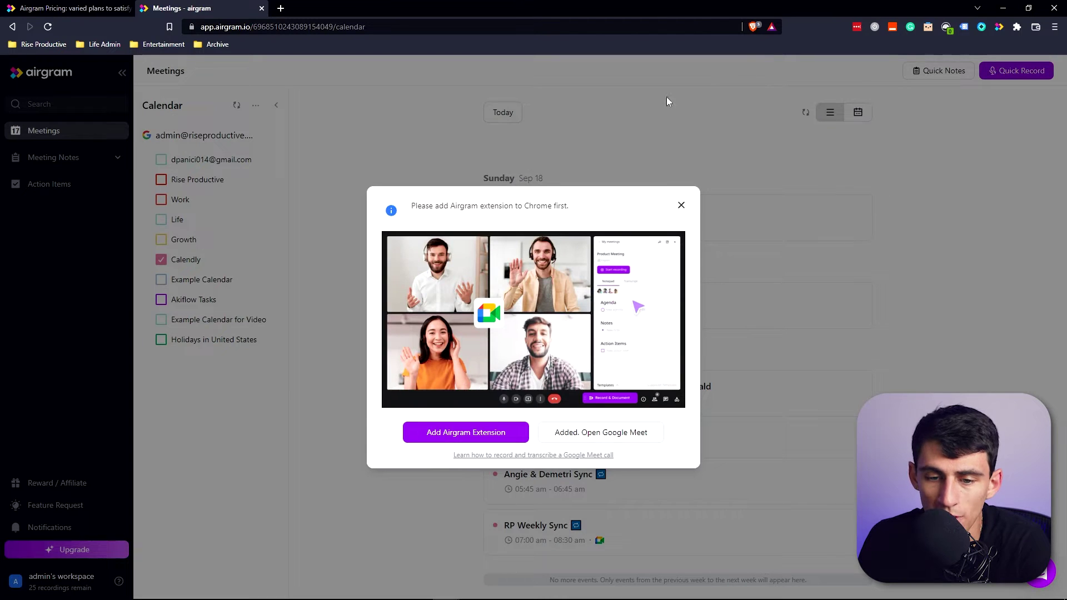
left_click(999, 26)
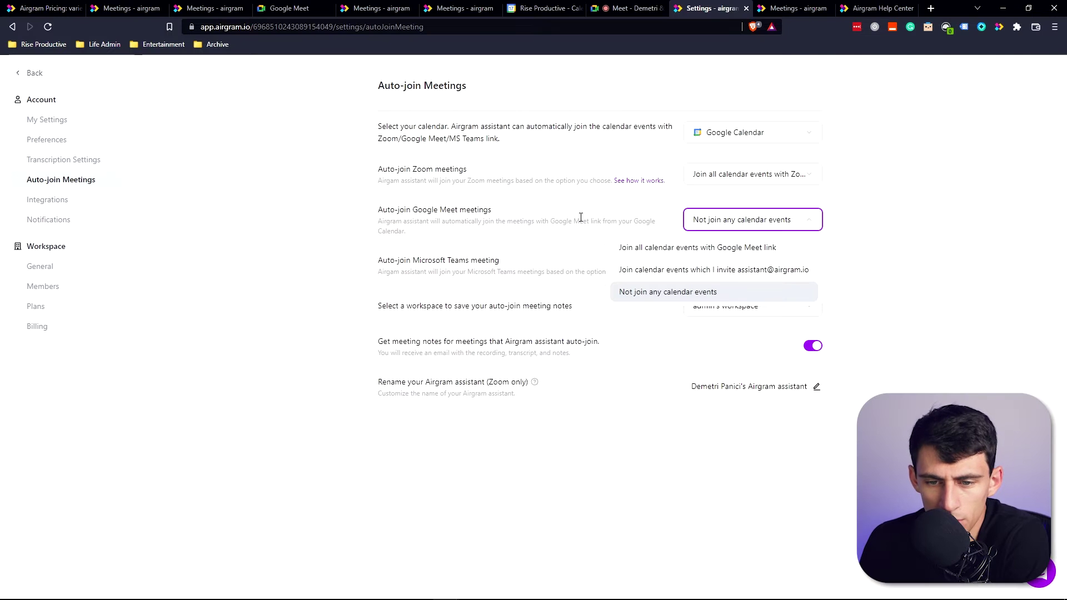
Go to the workspace Settings and its Auto-join Meetings page.
left_click(216, 198)
left_click(25, 74)
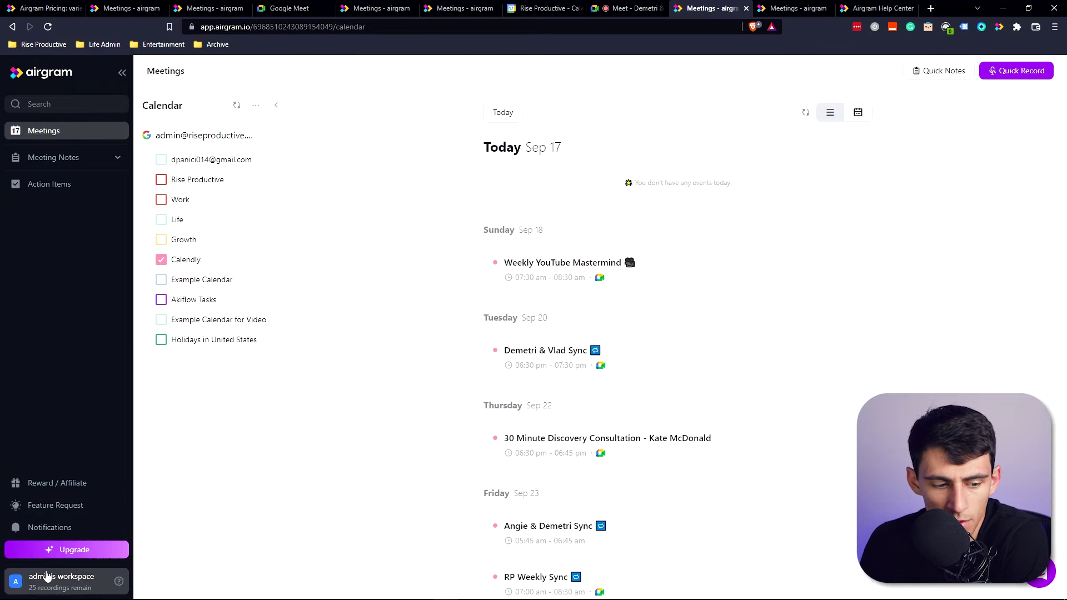
left_click(46, 575)
left_click(198, 489)
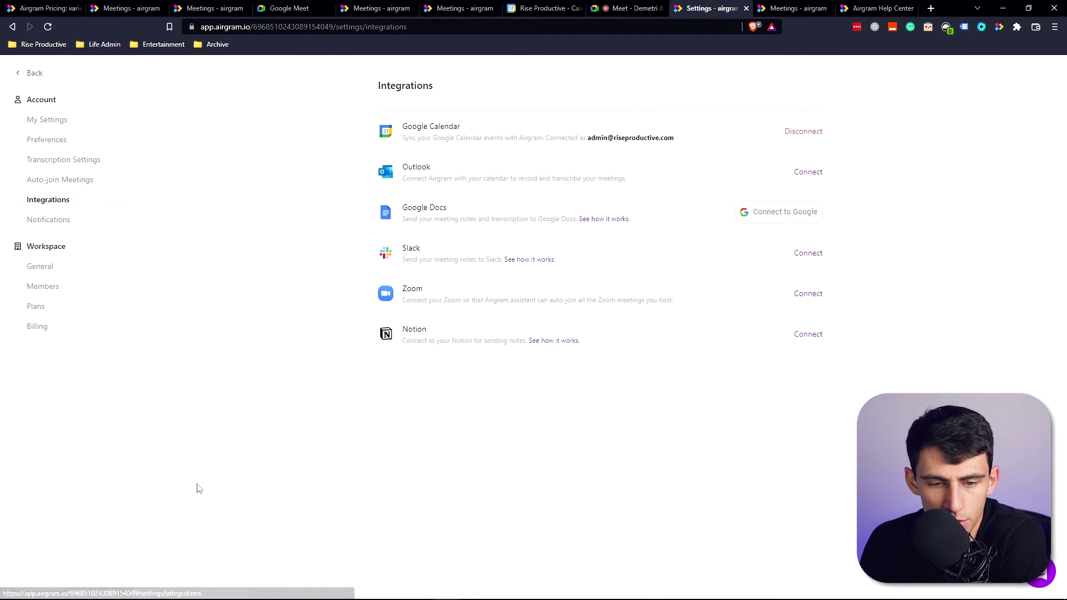
left_click(34, 180)
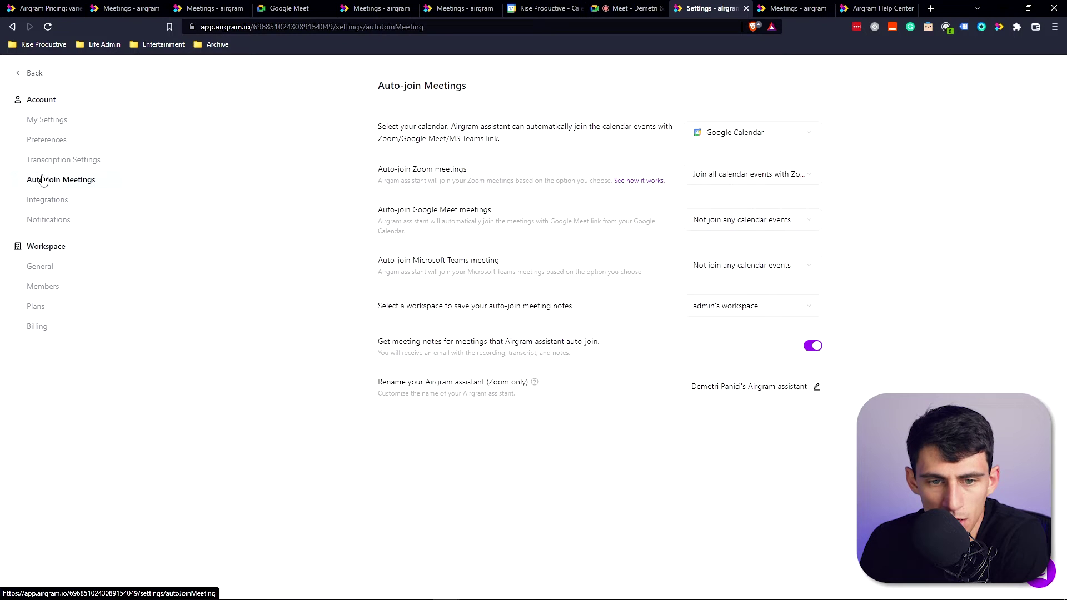
Set Google Meet auto-join to 'Join all calendar events with Google Meet link'.
left_click(762, 180)
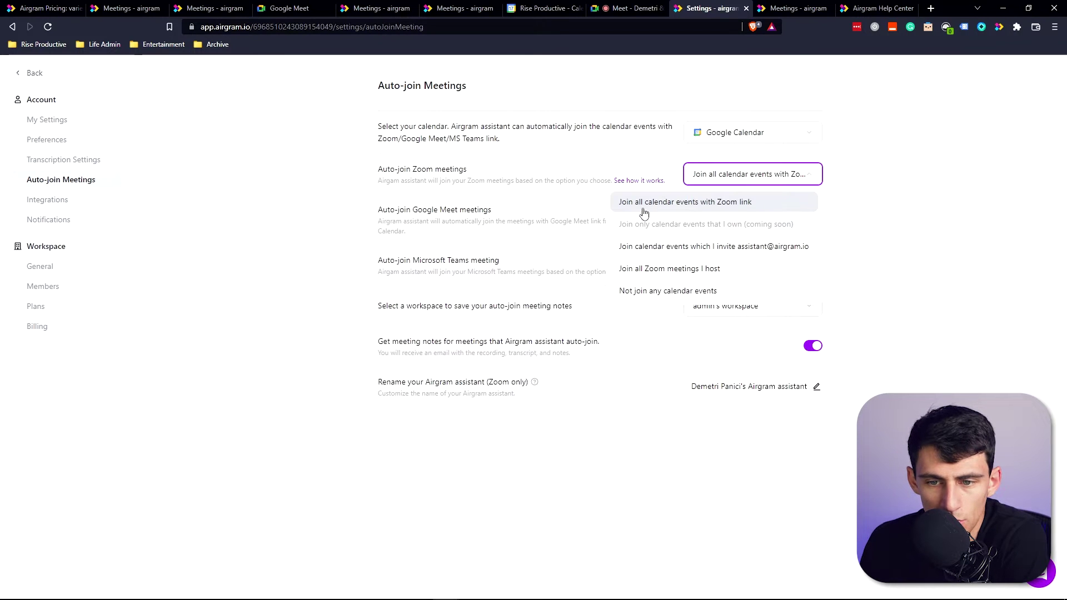
left_click(378, 197)
left_click(704, 219)
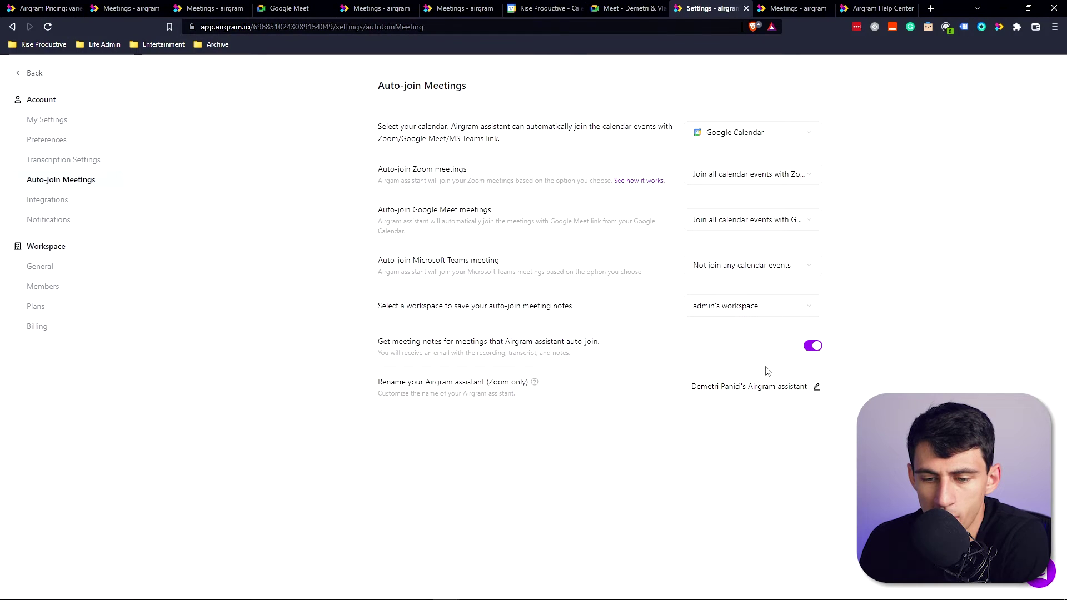
left_click(688, 383)
left_click(734, 435)
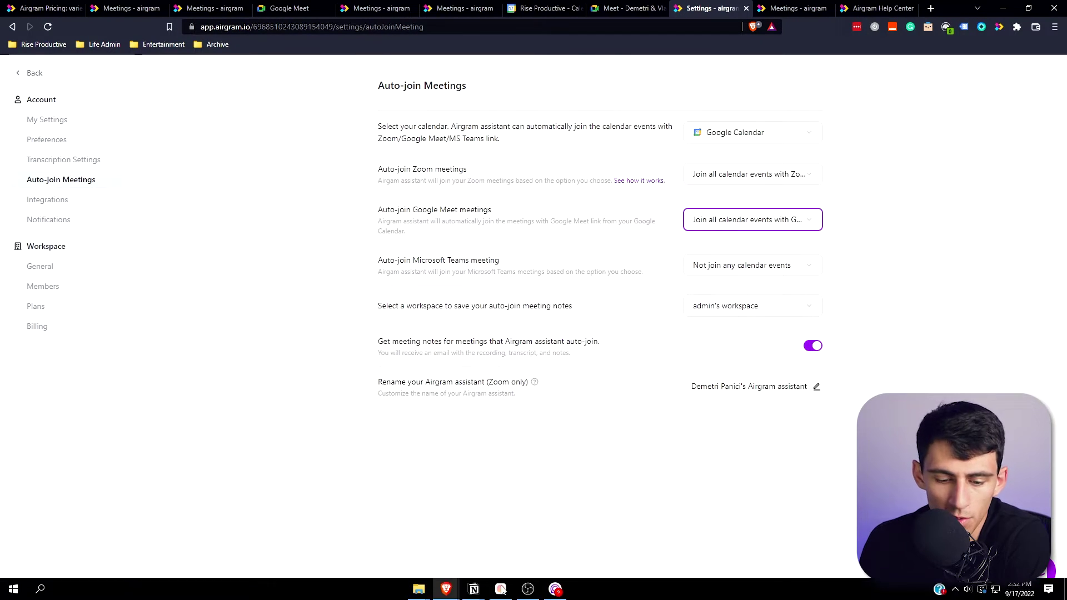
left_click(500, 589)
left_click(93, 15)
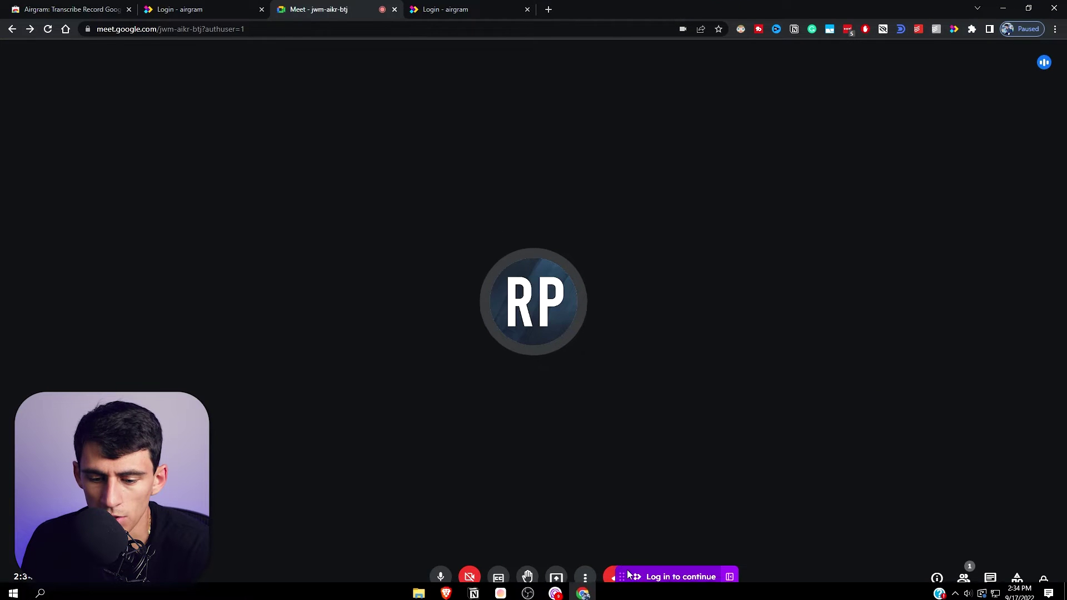
Log in to Airgram with Google, start recording the Meet call, and admit the Airgram assistant.
left_click(726, 581)
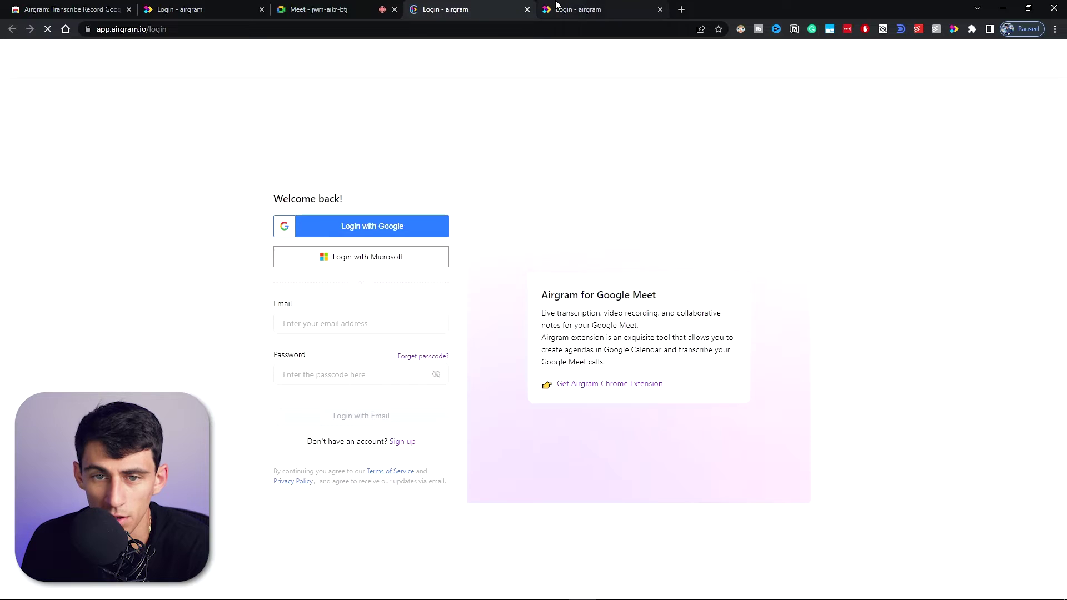
left_click(660, 9)
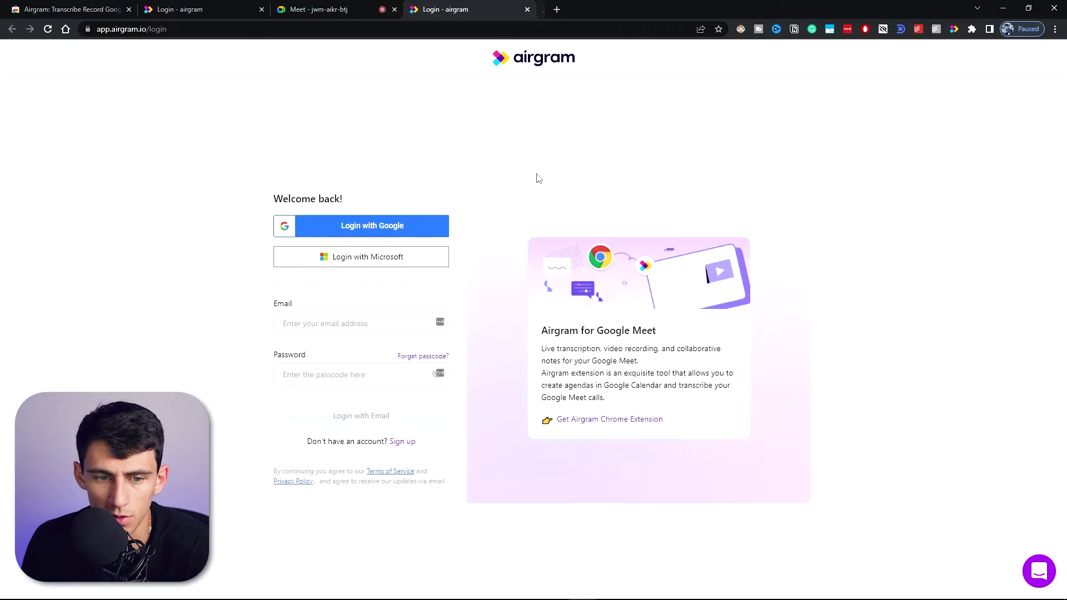
left_click(385, 231)
left_click(486, 341)
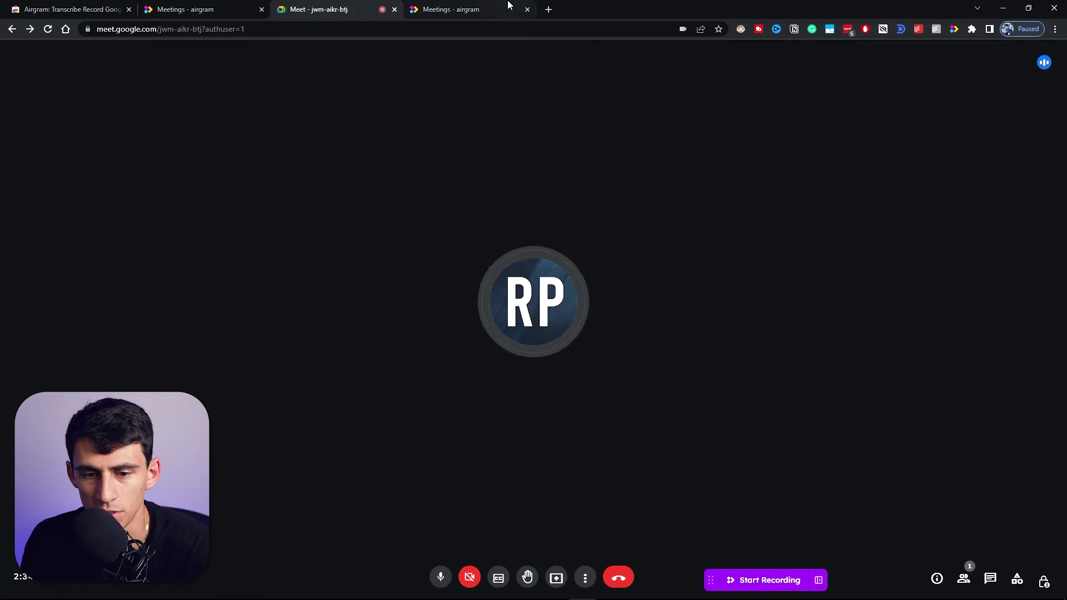
left_click(758, 584)
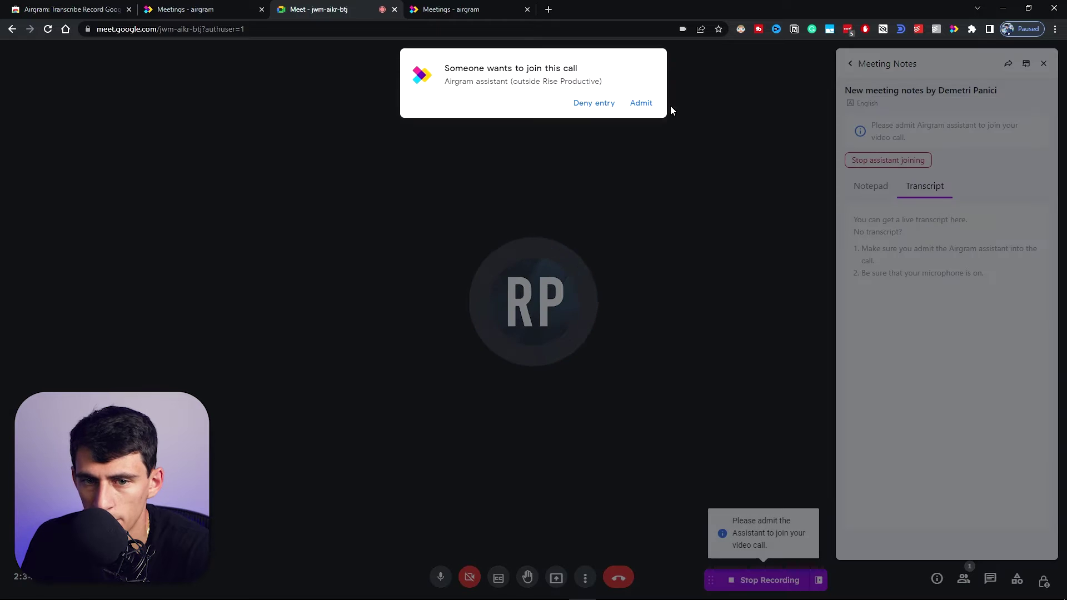
left_click(634, 105)
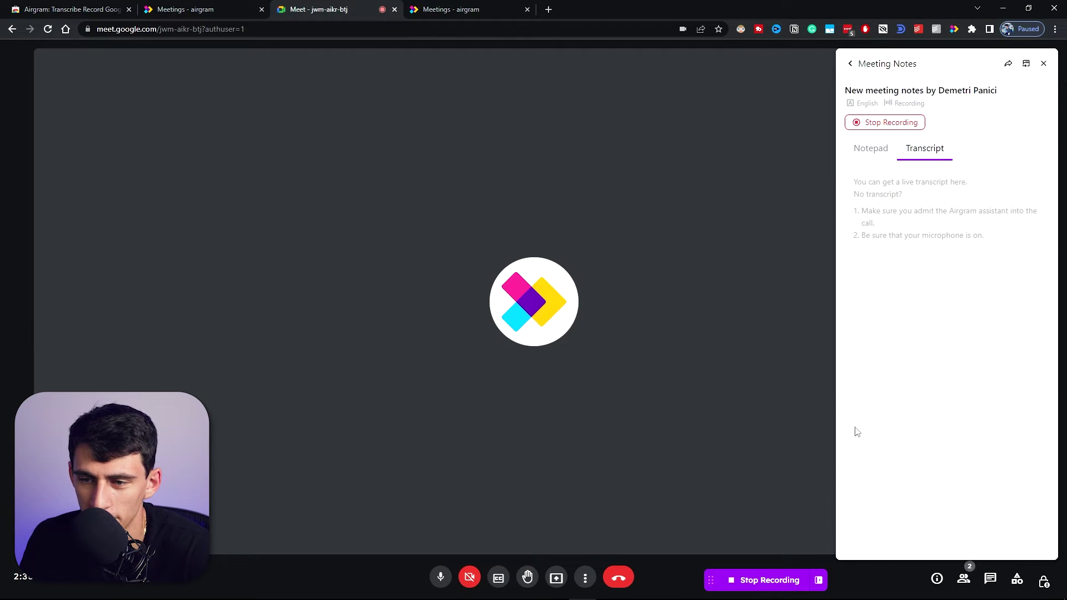
From the live transcript, add 'YouTube video' as an action item and the passage's end as a note.
double_click(884, 202)
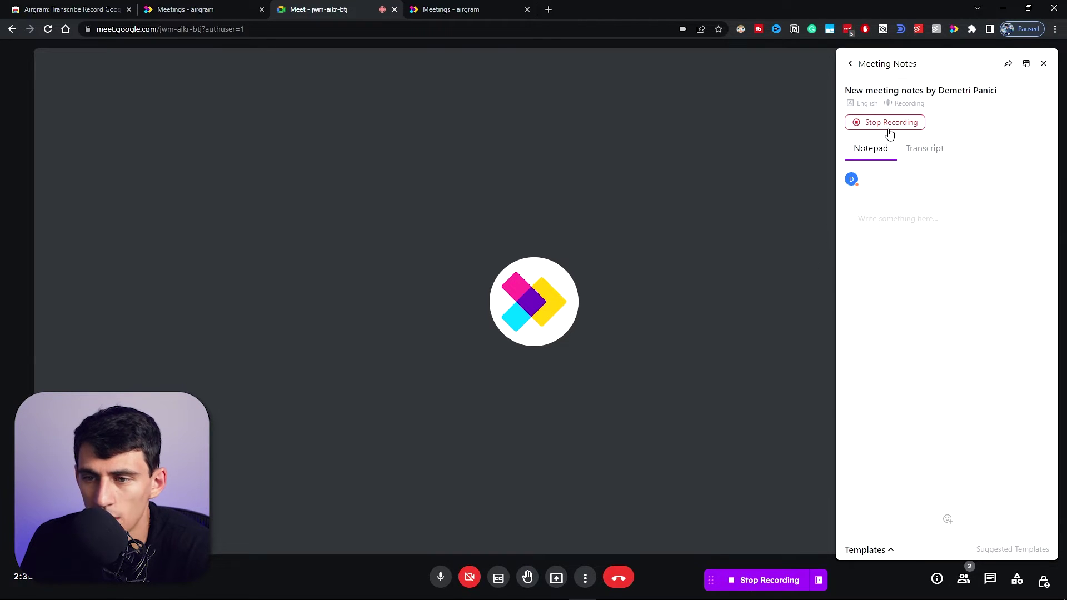
left_click(925, 154)
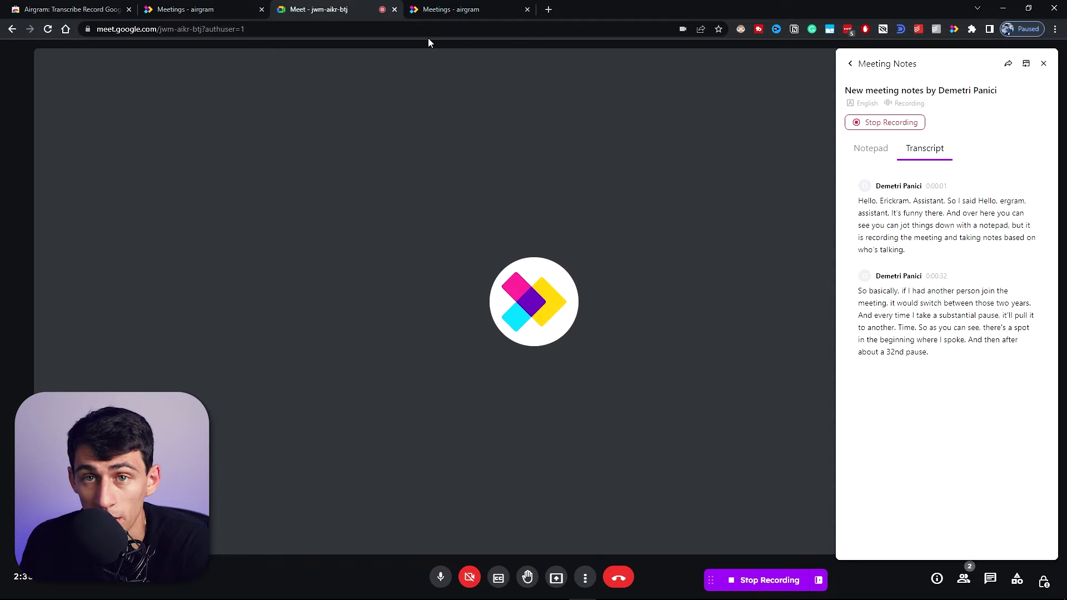
mouse_move(980, 184)
left_click_drag(943, 201, 868, 199)
left_click(885, 407)
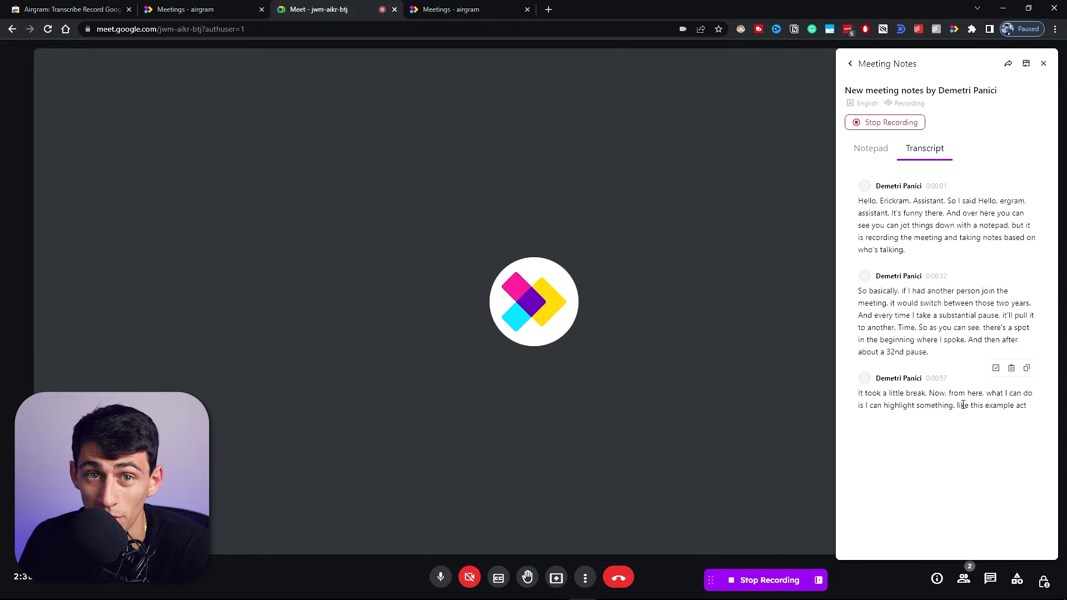
left_click_drag(957, 417, 1011, 417)
left_click(996, 368)
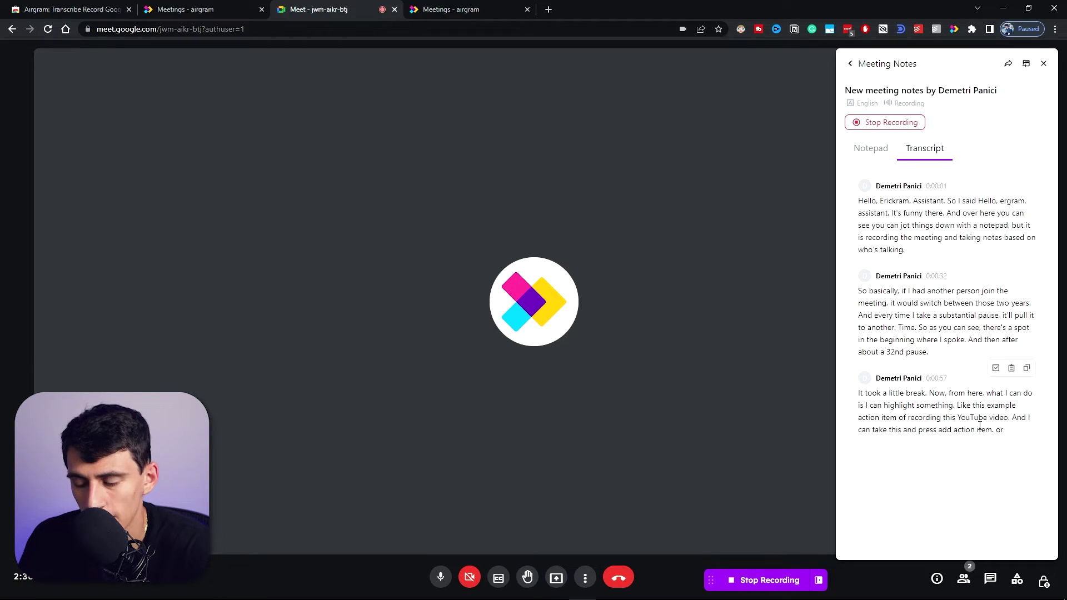
left_click_drag(878, 442, 972, 442)
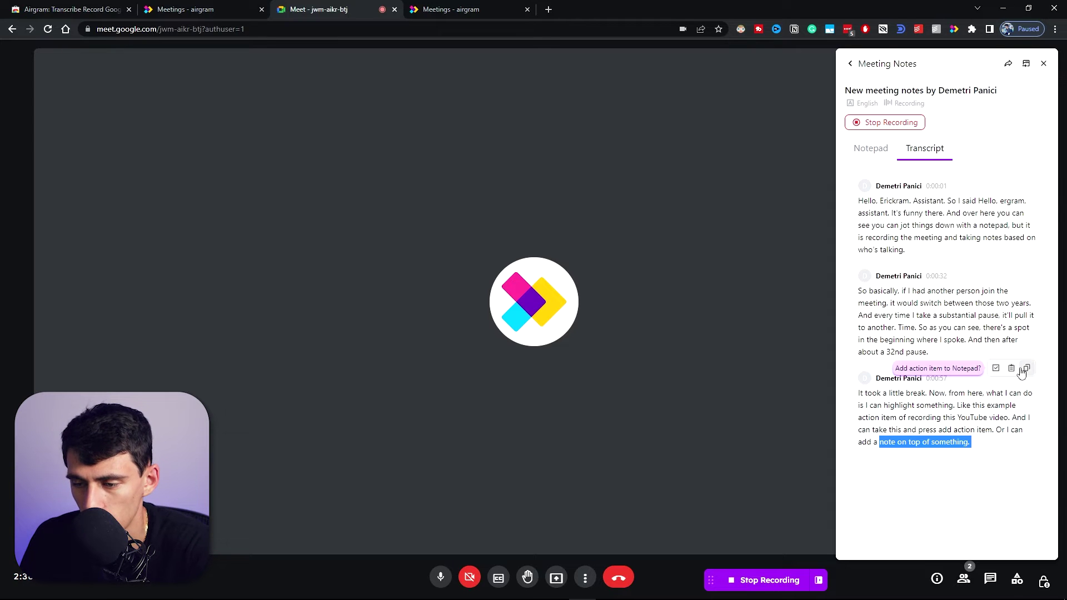
left_click(1011, 369)
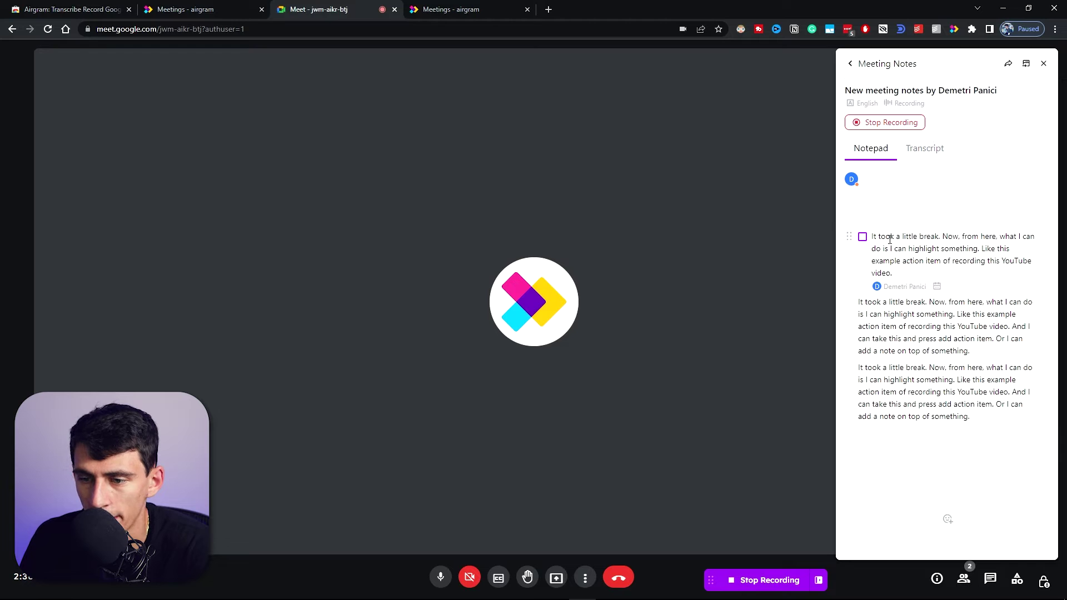
Trim the action item so it reads only 'recording this YouTube video.'.
left_click_drag(872, 235, 950, 275)
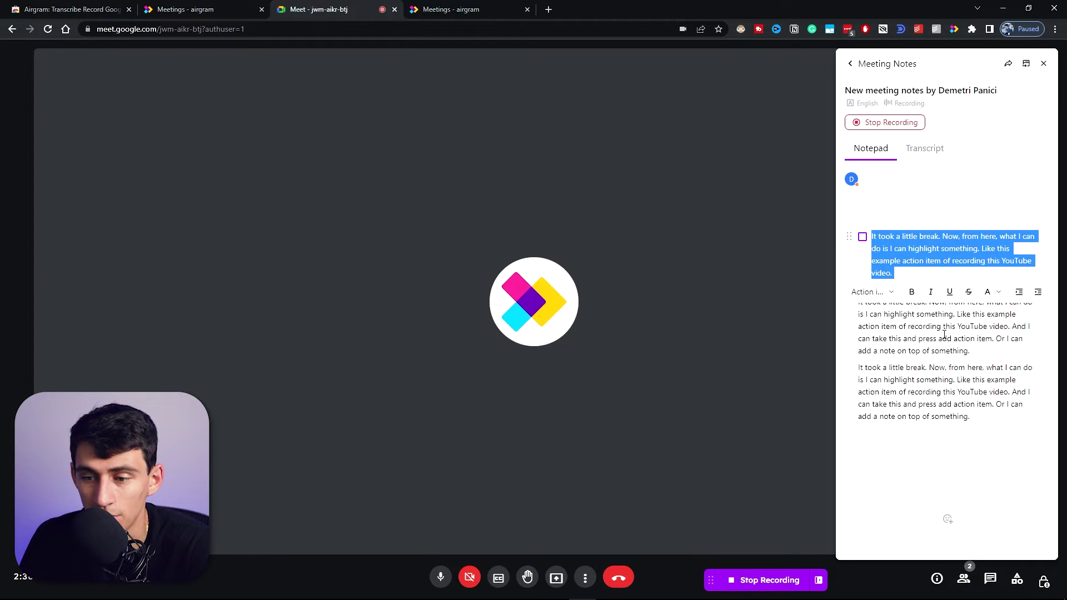
left_click_drag(929, 367, 931, 371)
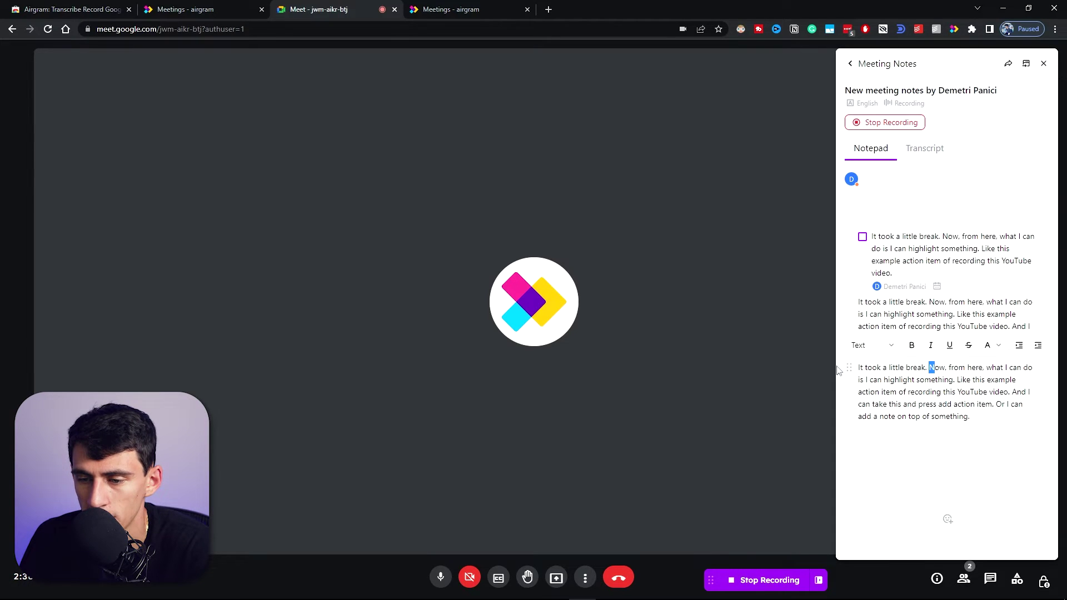
left_click(888, 401)
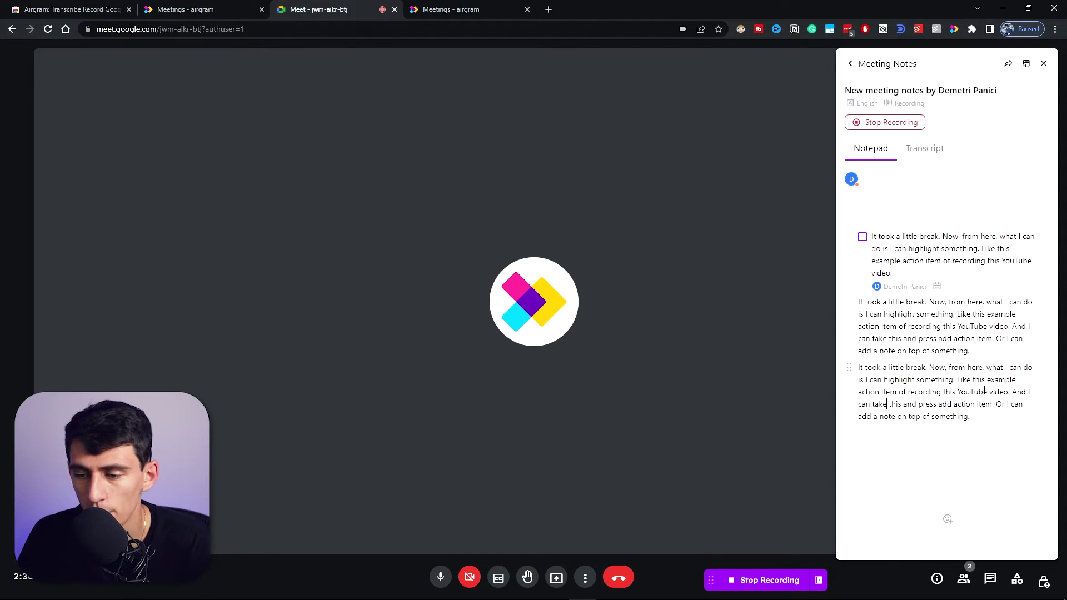
left_click_drag(981, 423, 858, 380)
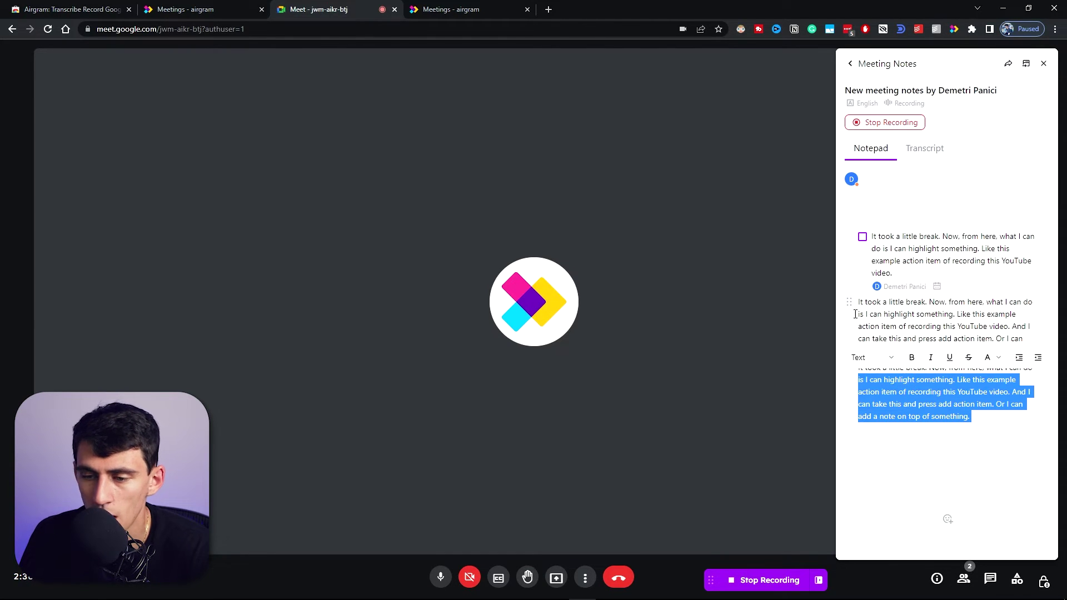
triple_click(885, 322)
left_click(895, 400)
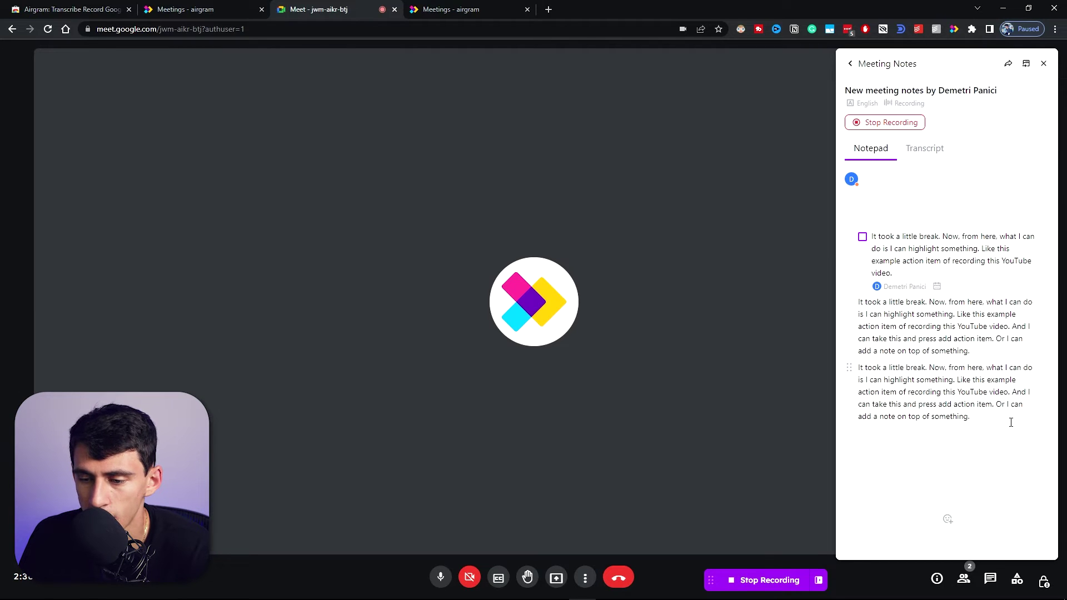
left_click_drag(1011, 422, 856, 364)
left_click(856, 364)
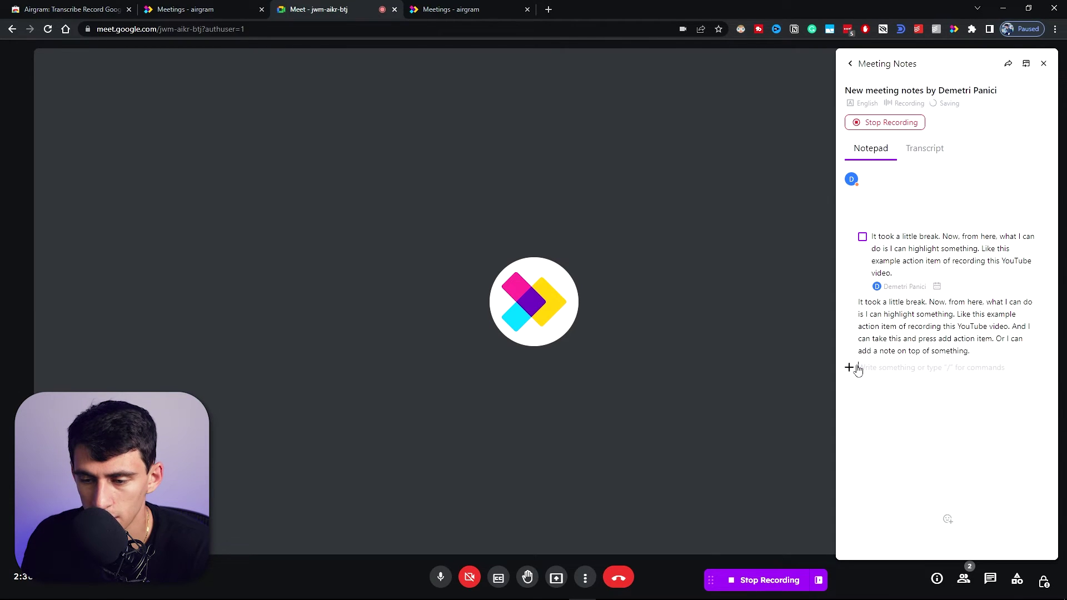
left_click_drag(953, 262, 870, 239)
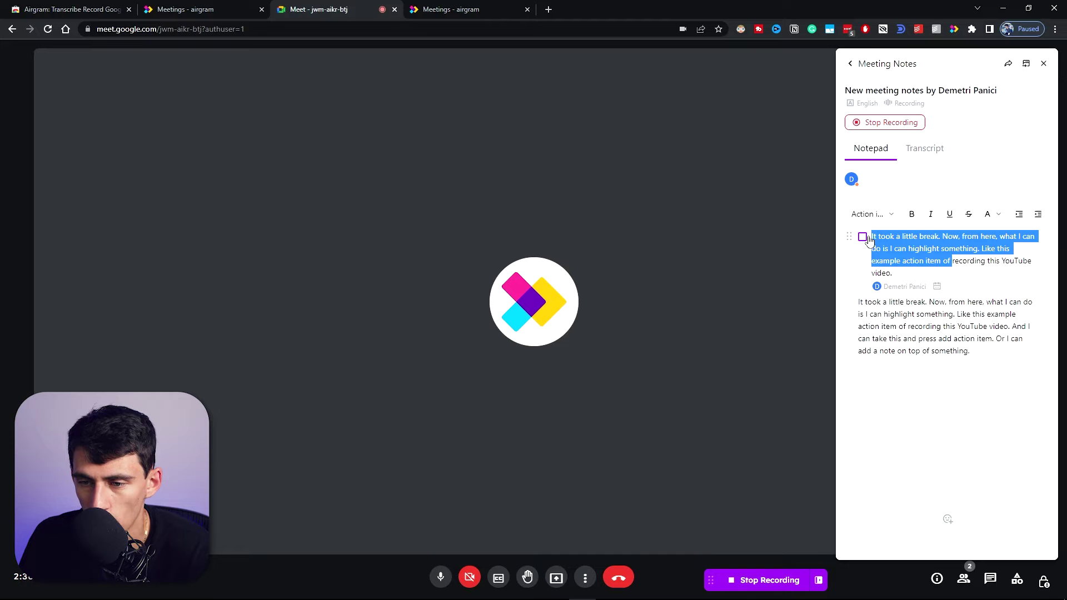
key("BackSpace")
Give the action item a due date of September 19, 2022.
left_click(937, 250)
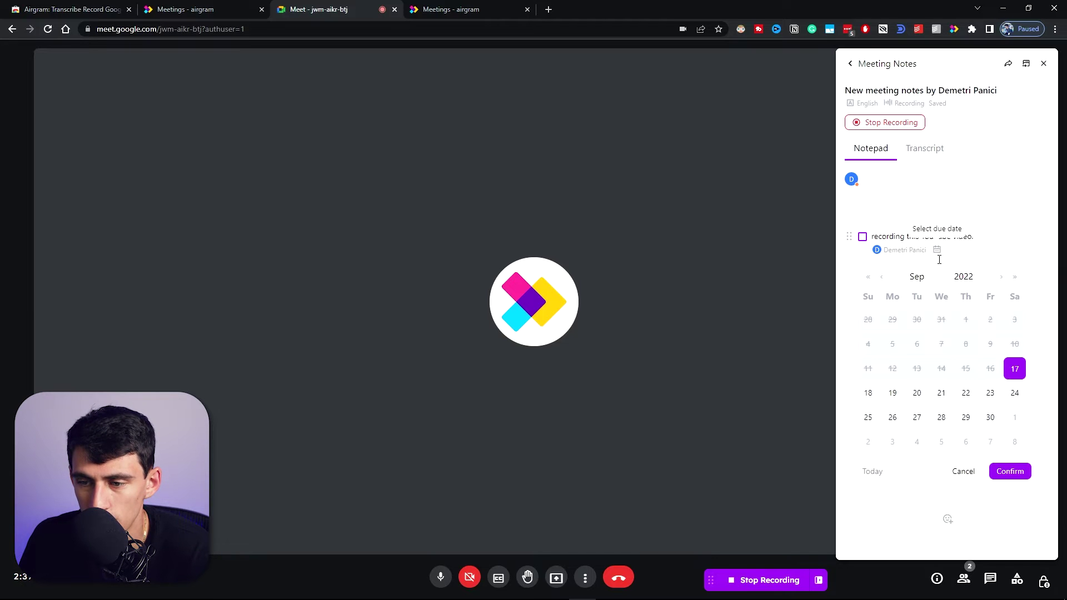
left_click(892, 393)
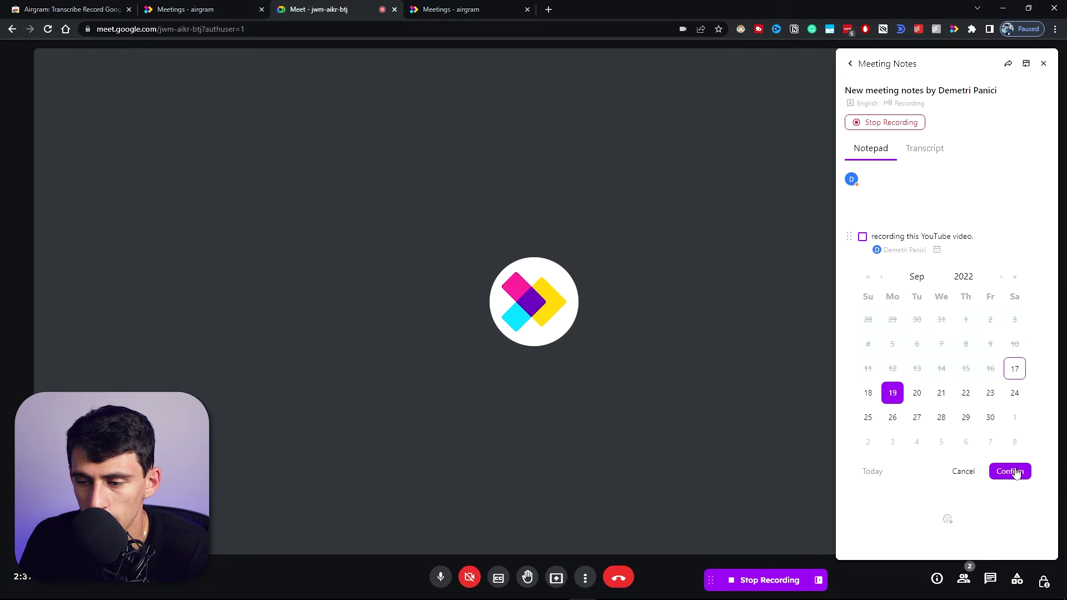
left_click(1016, 474)
left_click(1013, 321)
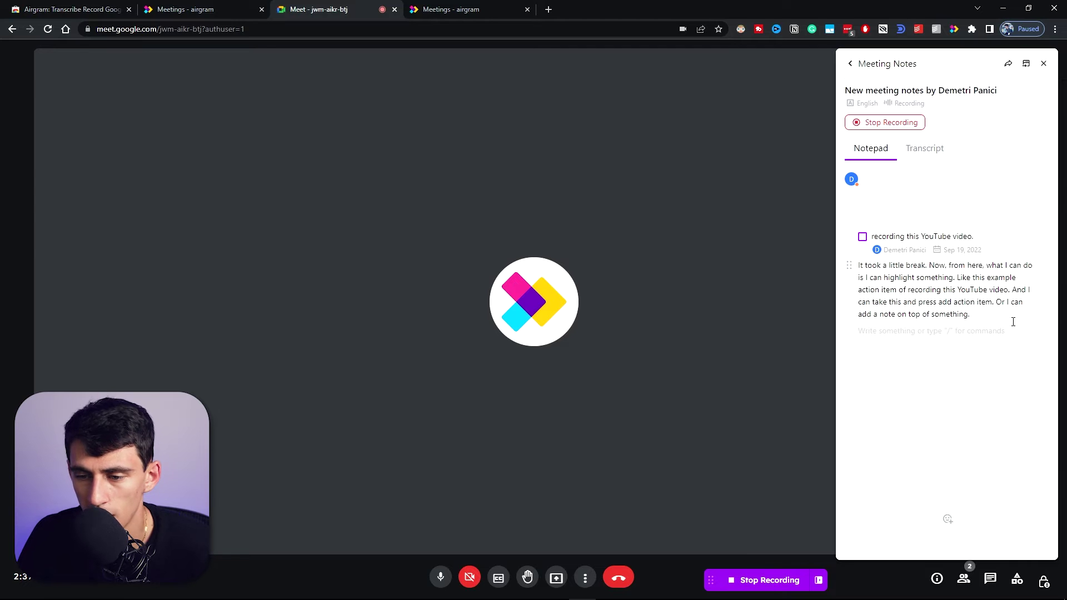
type("/")
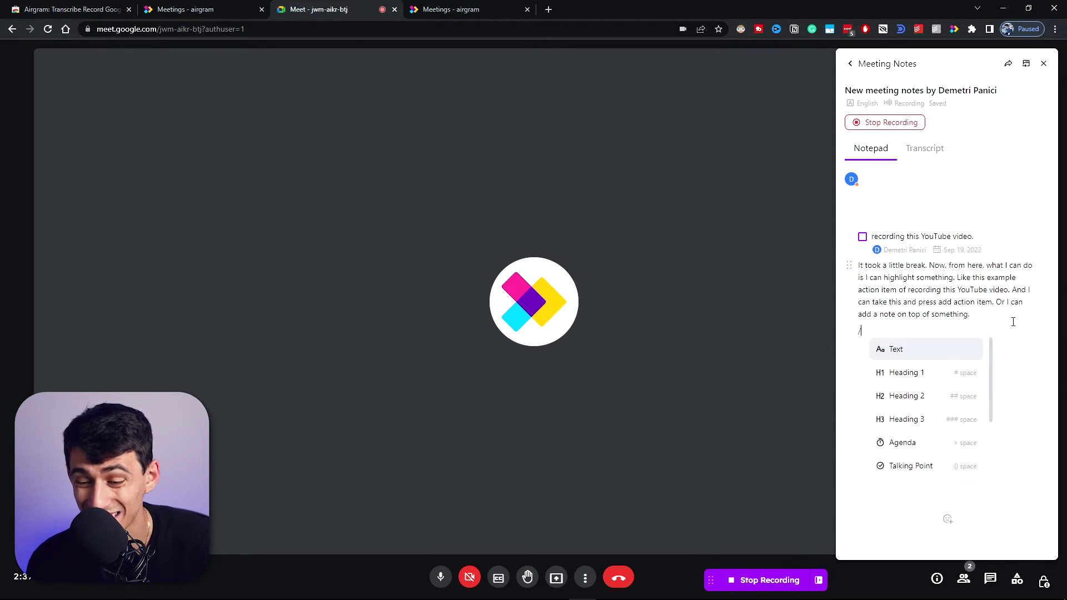
Insert an agenda block titled Section 1 and start its timer.
scroll(941, 460, "down", 1)
scroll(934, 448, "up", 1)
left_click(935, 442)
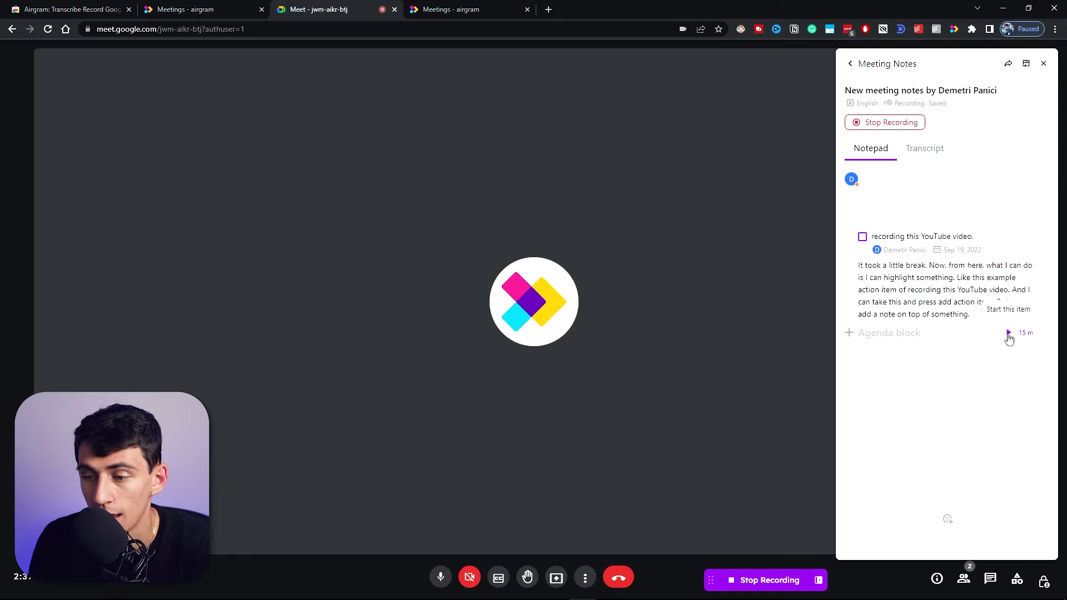
type("Send")
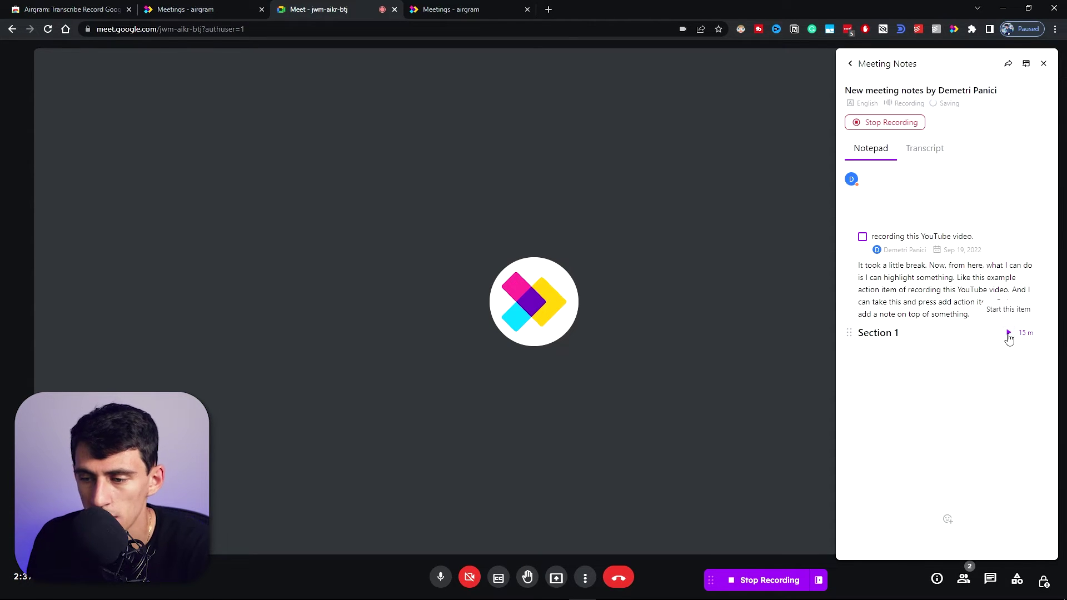
left_click(1008, 334)
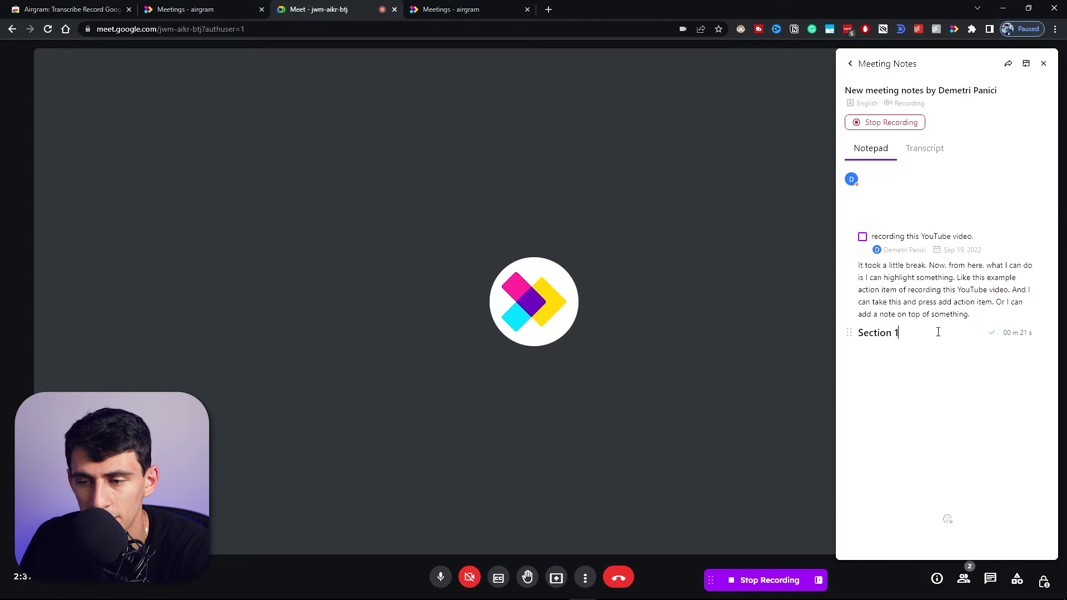
left_click(927, 151)
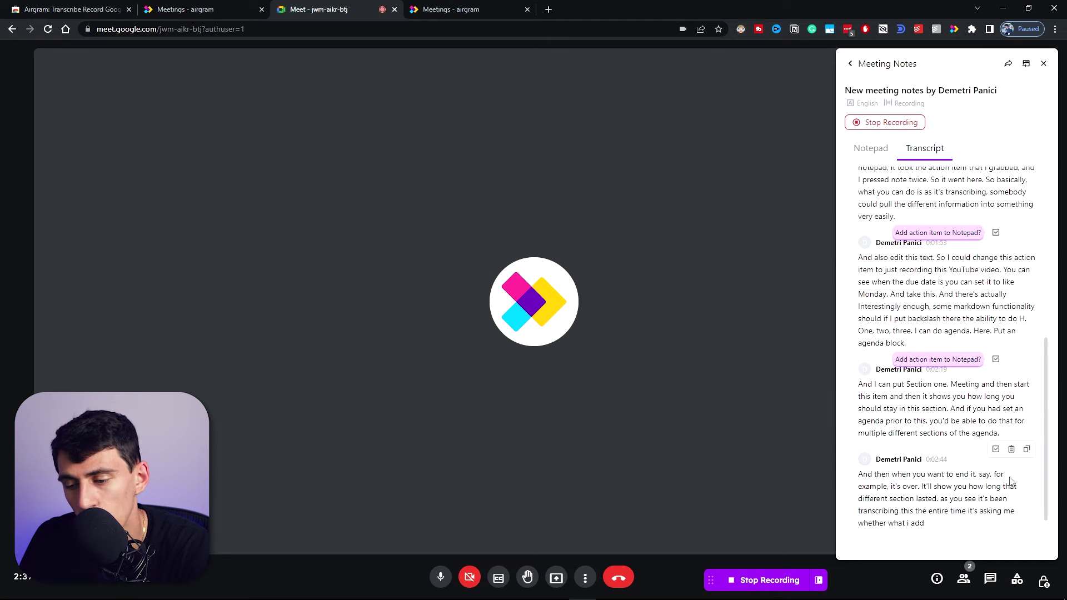
Add a transcript sentence as an action item, reworded to teach people agenda blocks.
triple_click(865, 336)
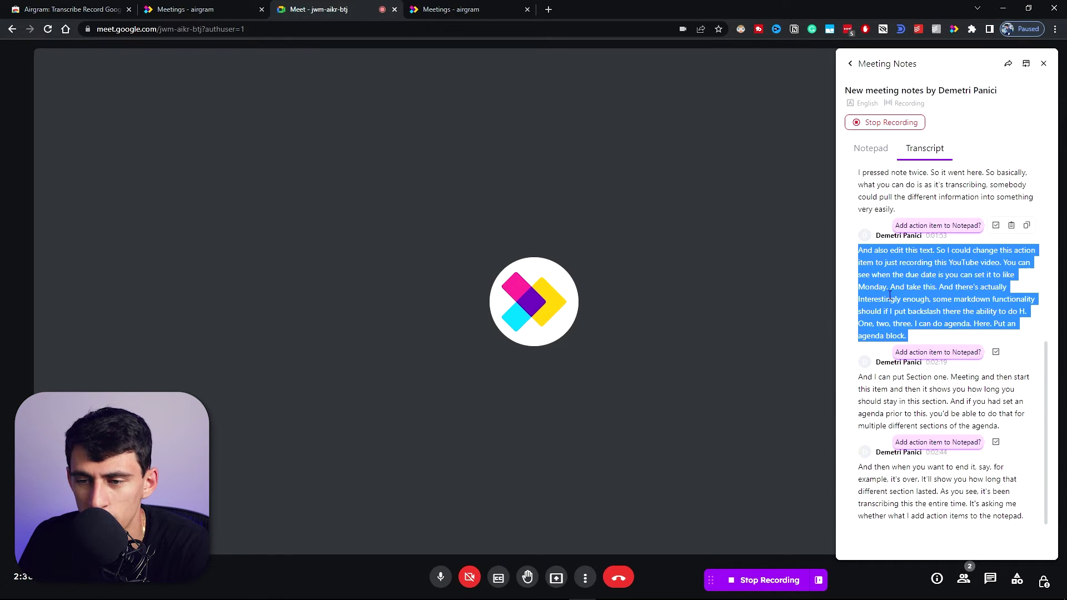
left_click(862, 331)
left_click_drag(860, 335, 911, 338)
left_click(995, 174)
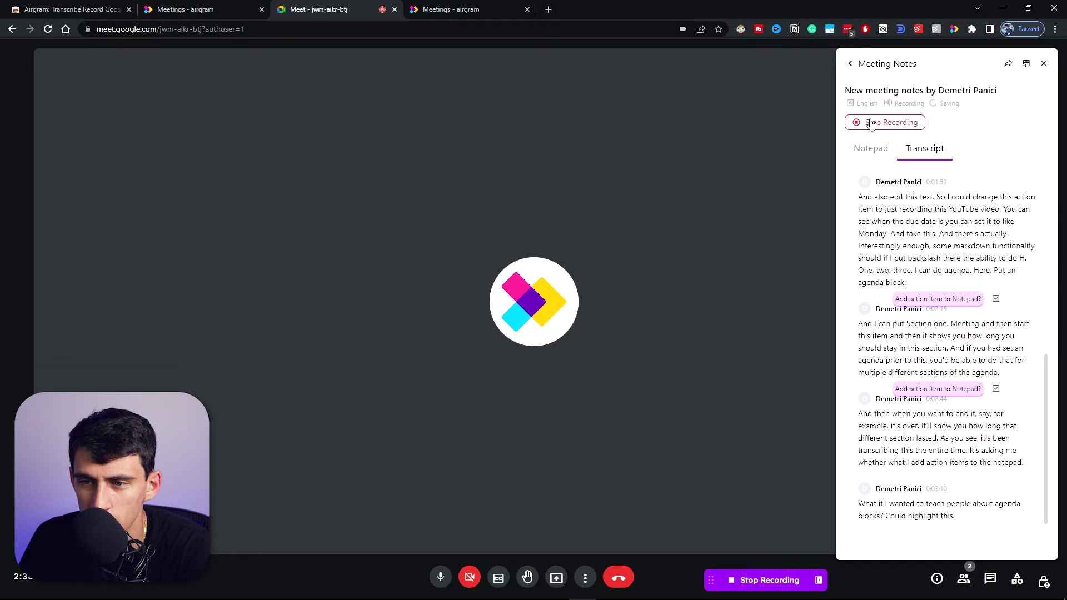
left_click_drag(970, 449, 870, 351)
type("TEach")
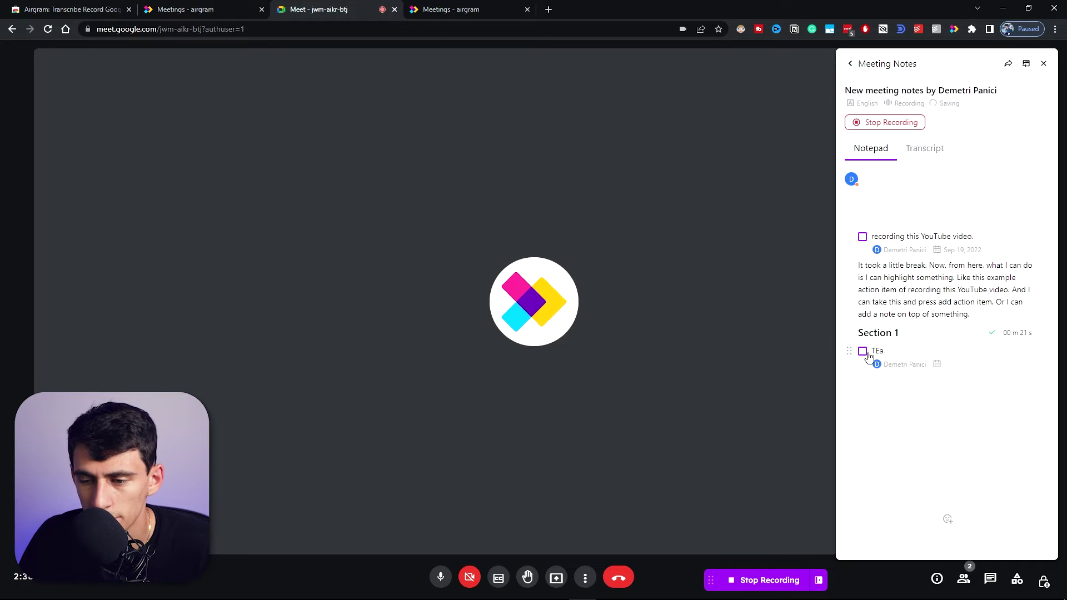
key("BackSpace")
key("BackSpace")
type("each people aeend")
Return to the transcript and begin stopping the recording.
key("Return")
type("/")
key("Down")
key("Down")
key("Down")
key("Down")
key("Down")
key("Down")
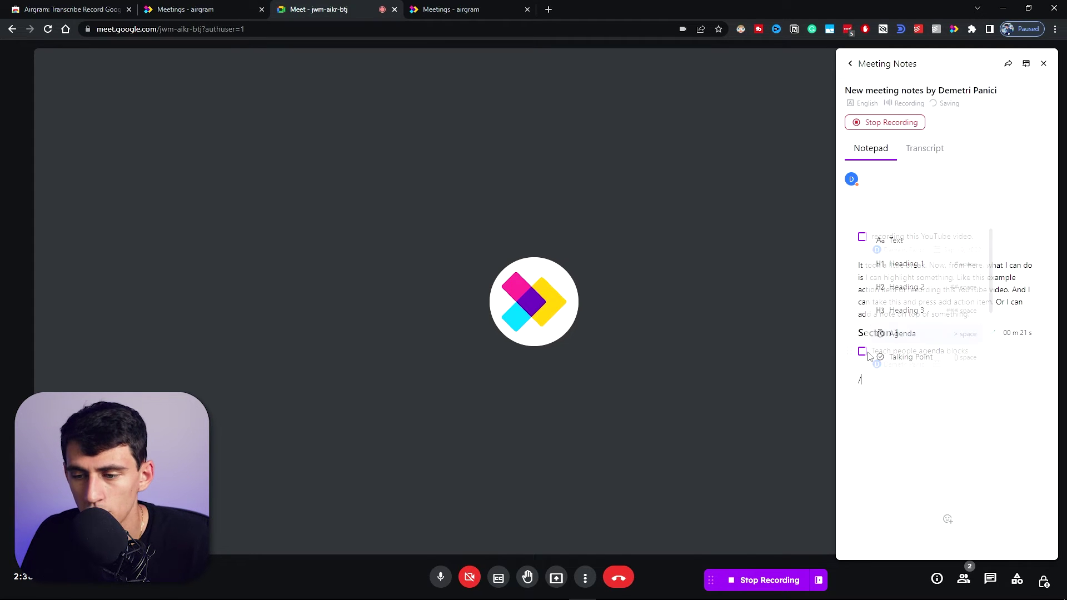
key("Down")
key("Down")
key("Down")
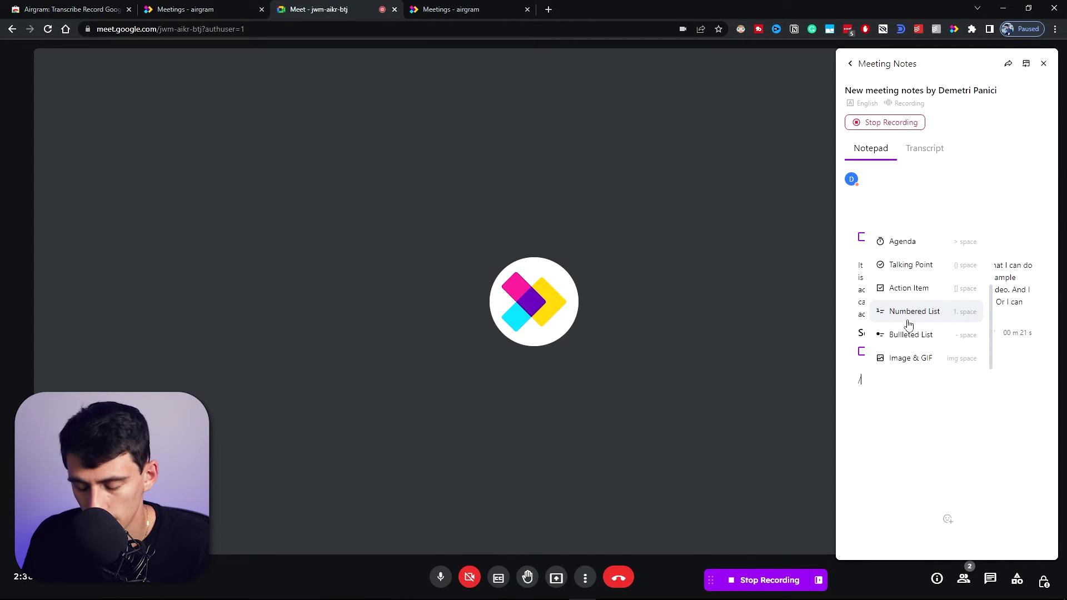
key("BackSpace")
left_click(911, 159)
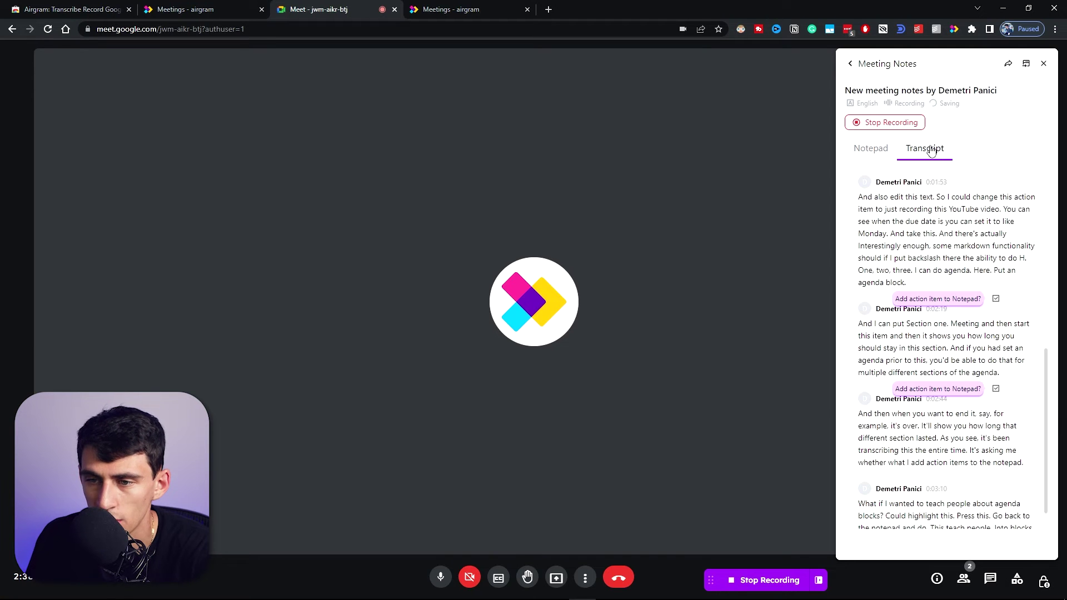
left_click(871, 125)
Confirm stopping the recording and open its replay on Airgram's meeting notes page.
left_click(921, 176)
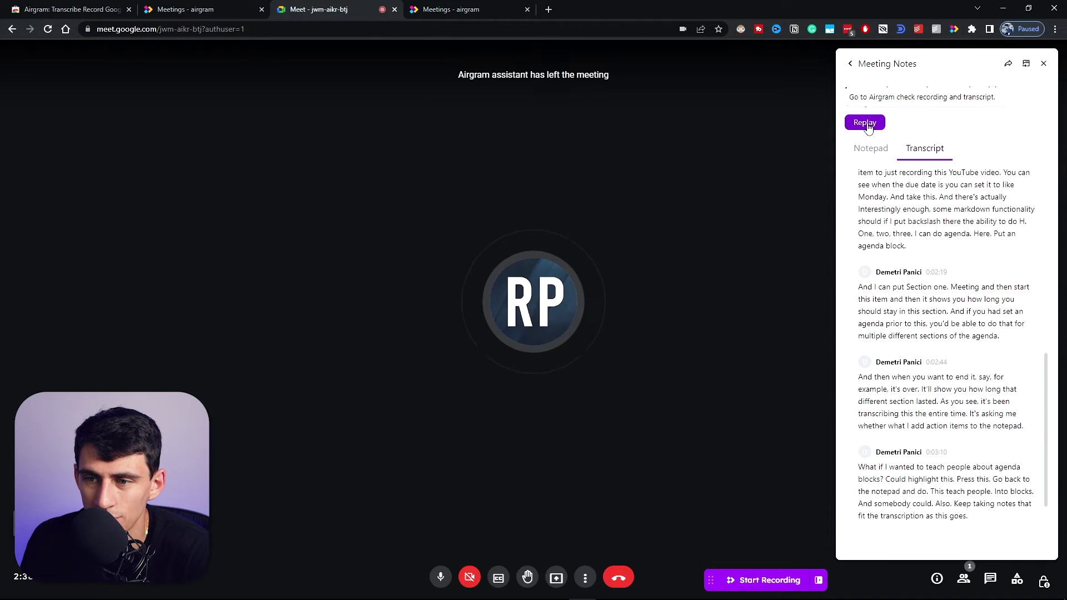
left_click(866, 123)
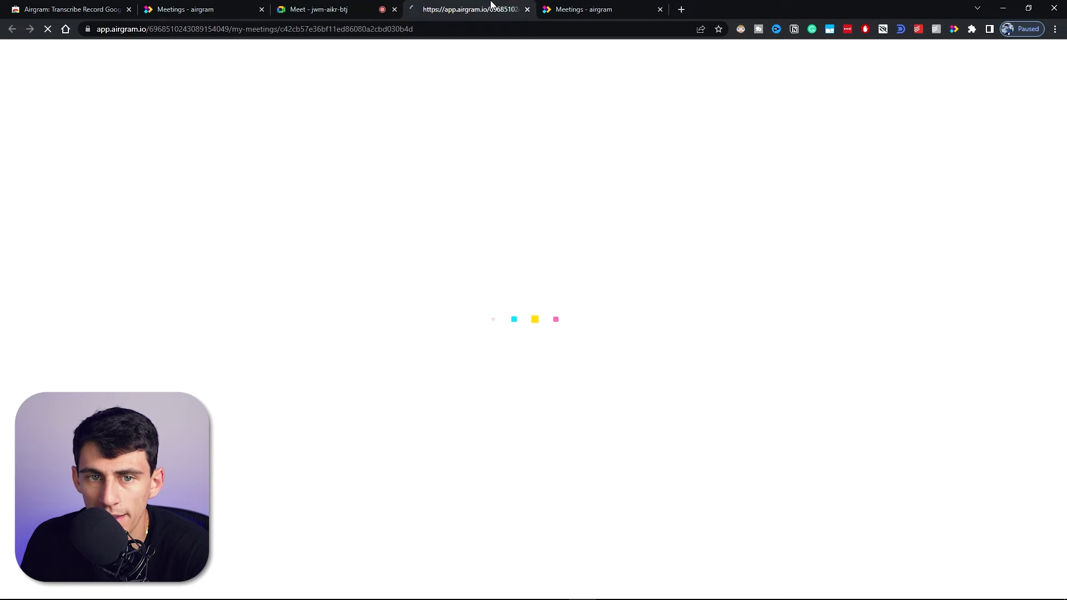
left_click(377, 7)
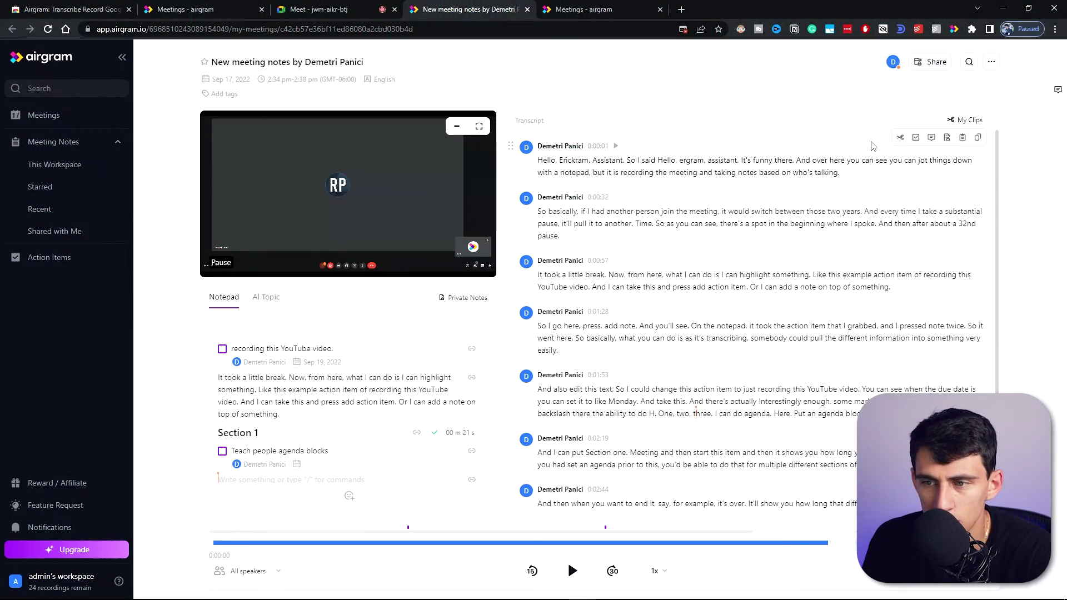
scroll(646, 388, "down", 2)
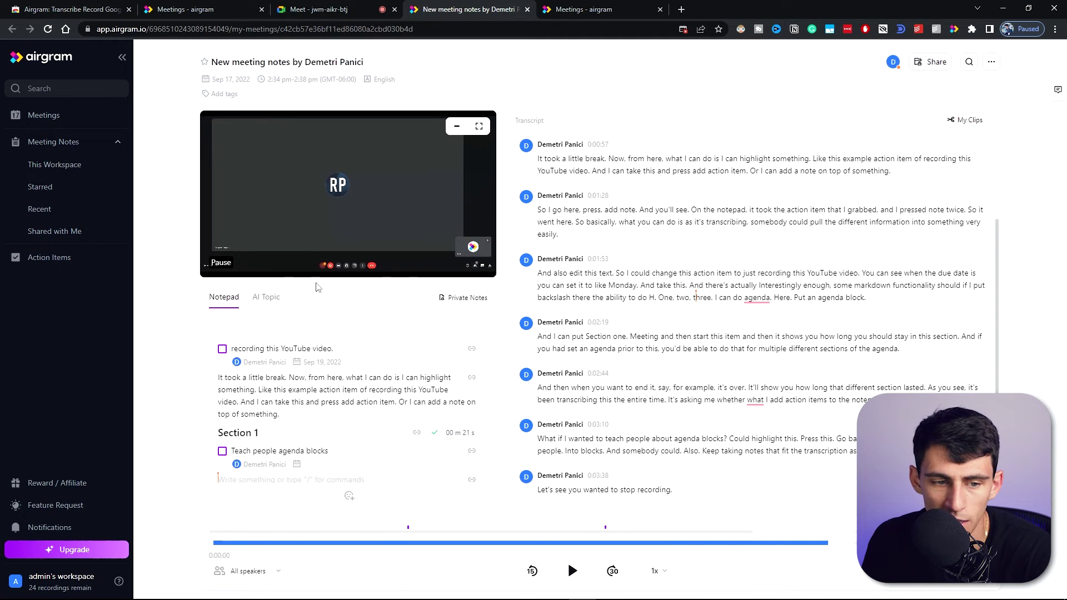
left_click(268, 295)
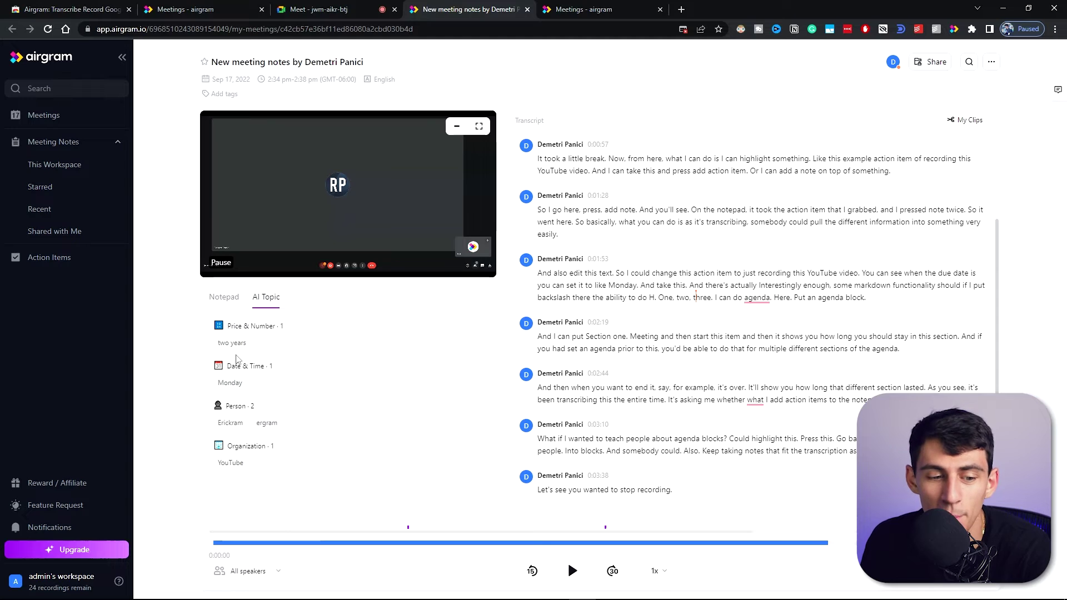
left_click_drag(228, 365, 284, 380)
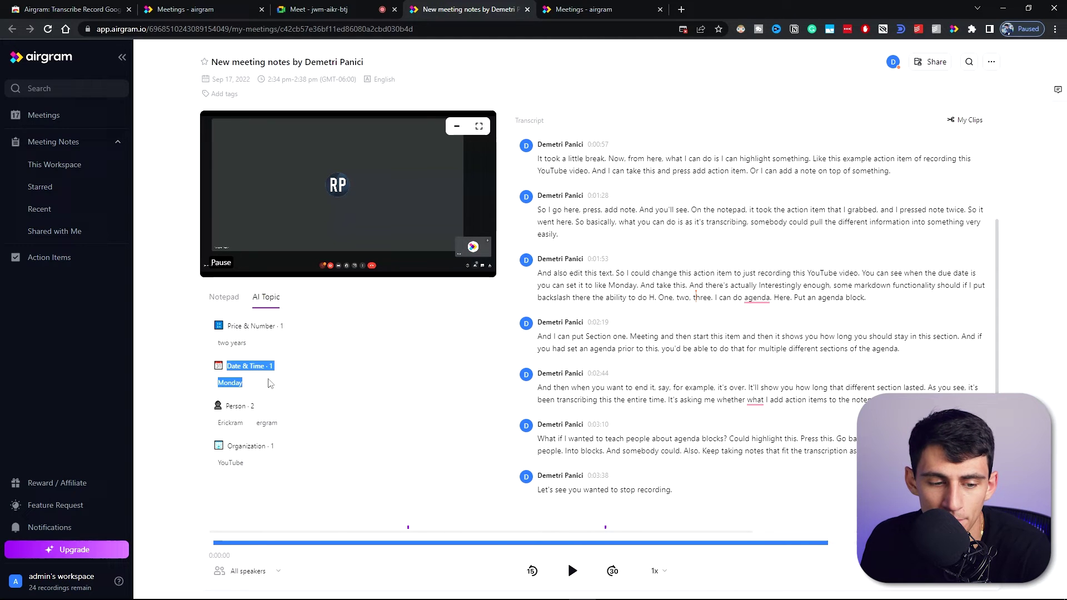
left_click(251, 384)
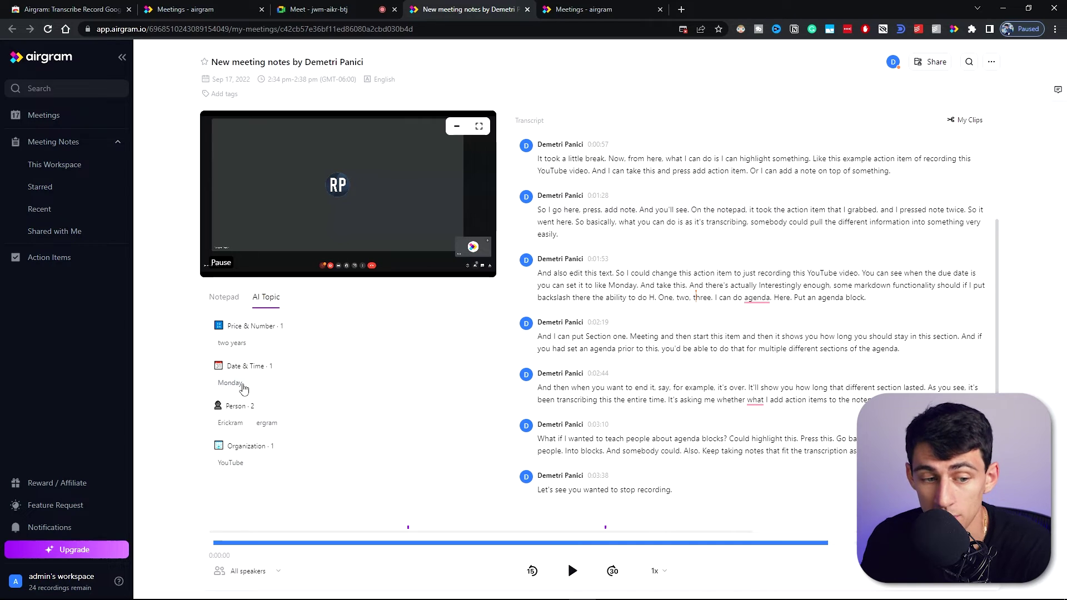
mouse_move(704, 300)
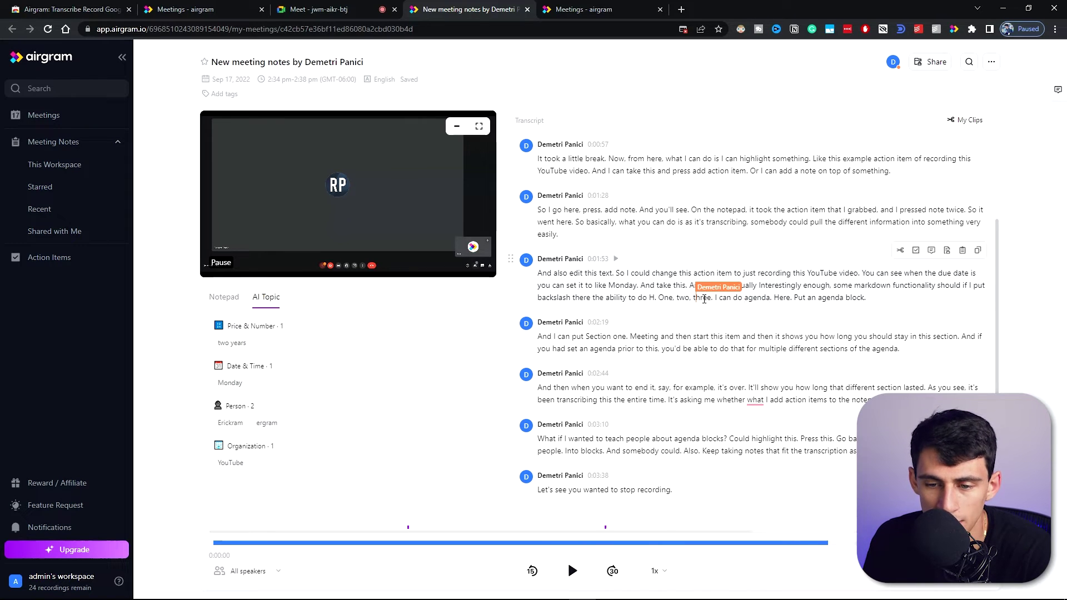
Play the recording and skip ahead 30 seconds twice.
left_click(573, 572)
left_click(612, 571)
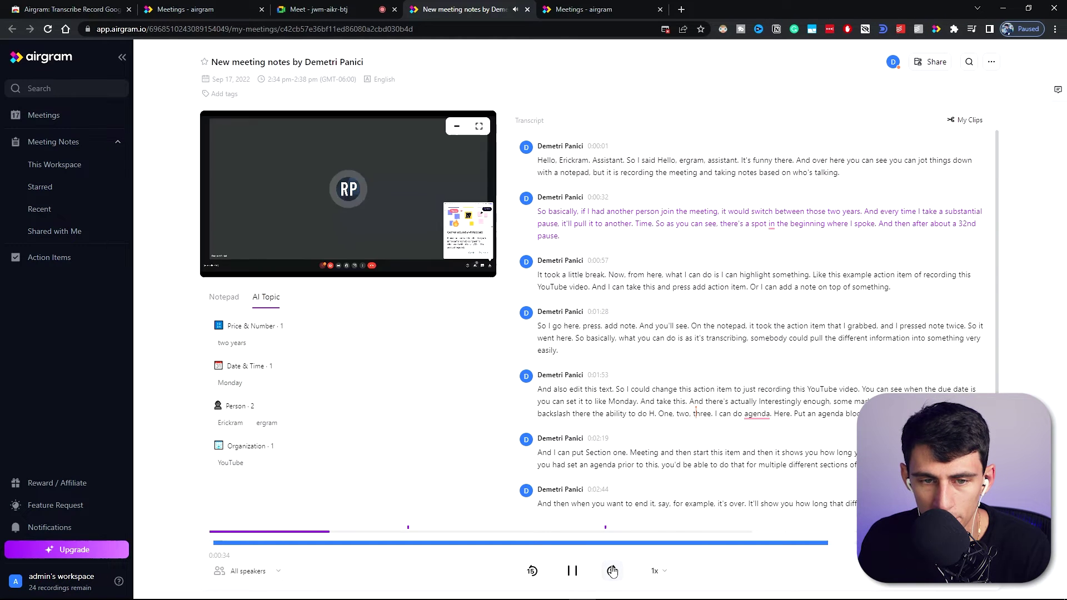
left_click(612, 571)
left_click(612, 571)
left_click(656, 571)
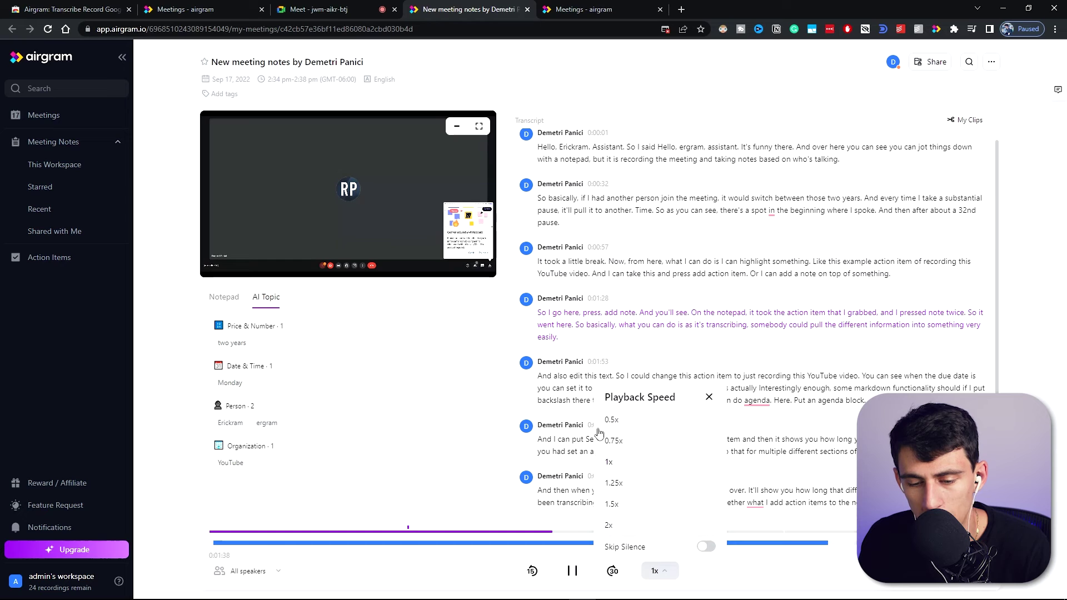
left_click(572, 570)
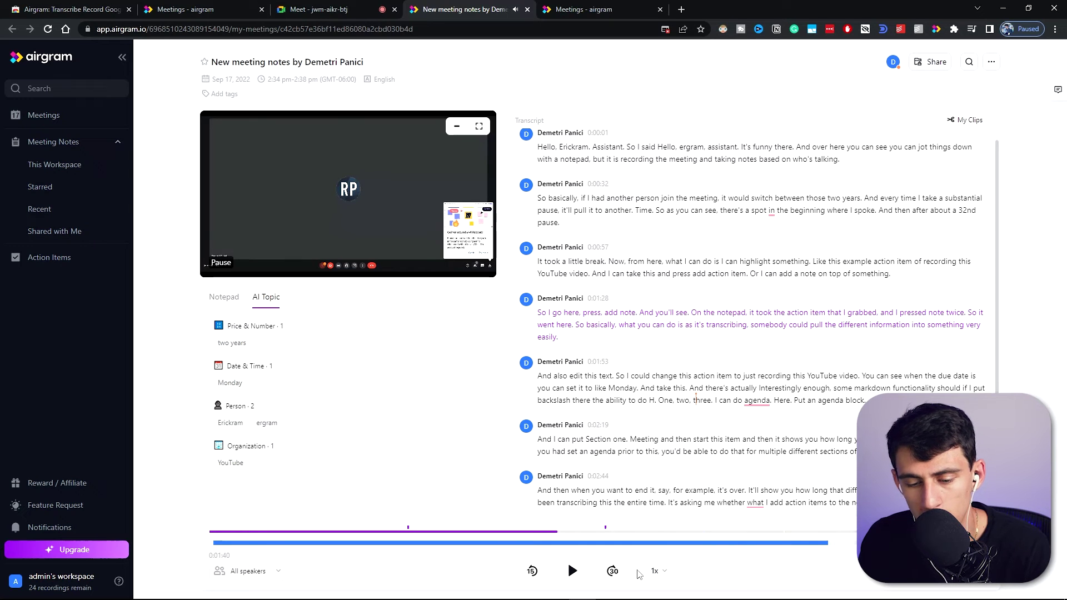
Set playback speed to 2x and move playback to 0:02:40.
left_click(661, 576)
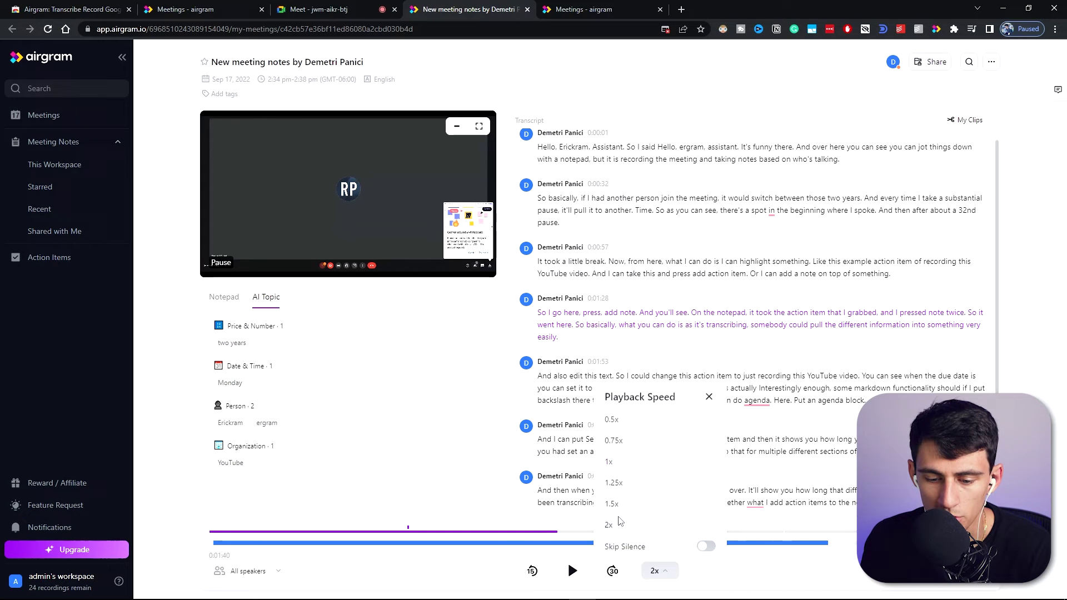
left_click(609, 525)
left_click(573, 571)
left_click(571, 571)
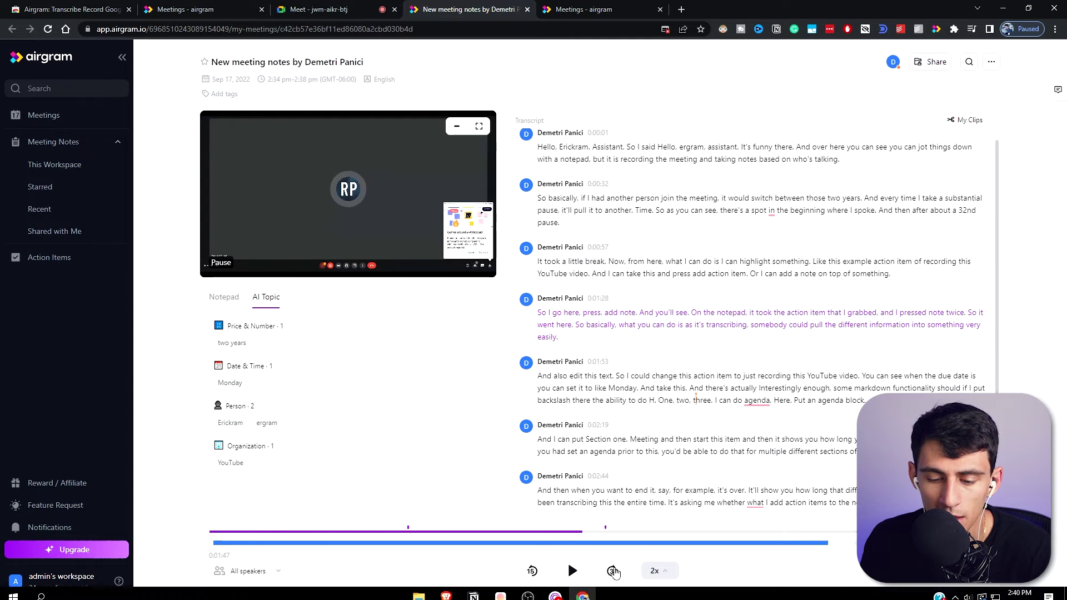
left_click(659, 571)
left_click(707, 550)
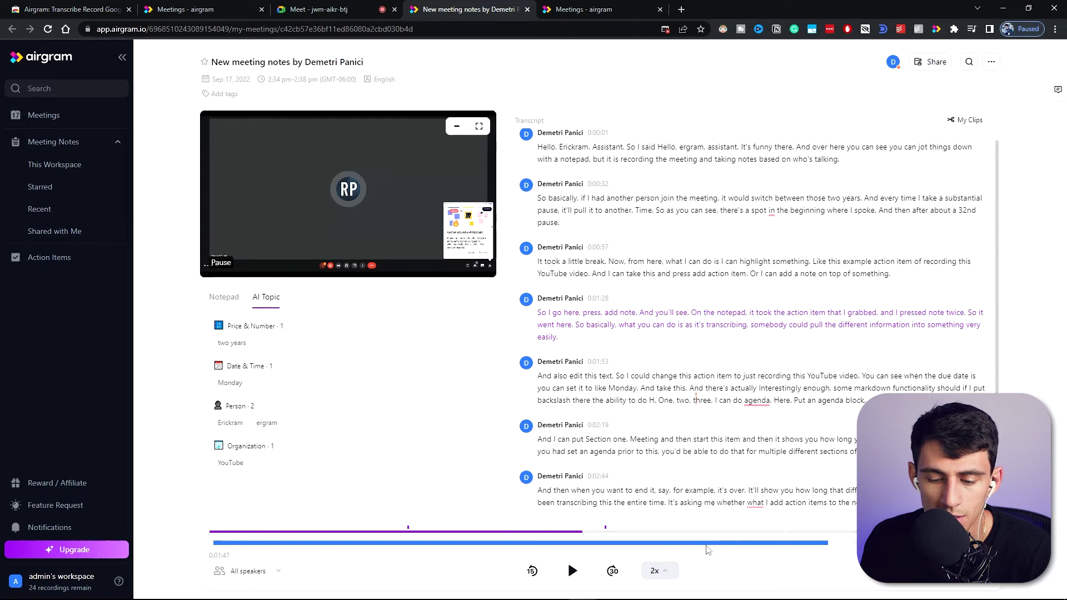
left_click(573, 571)
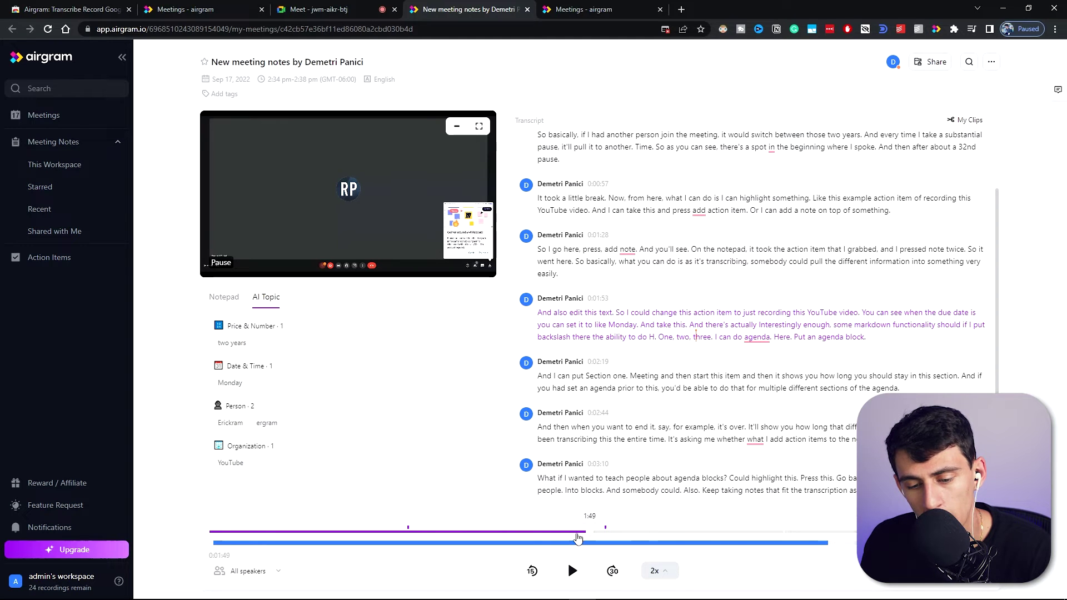
left_click(558, 535)
left_click_drag(558, 535, 767, 533)
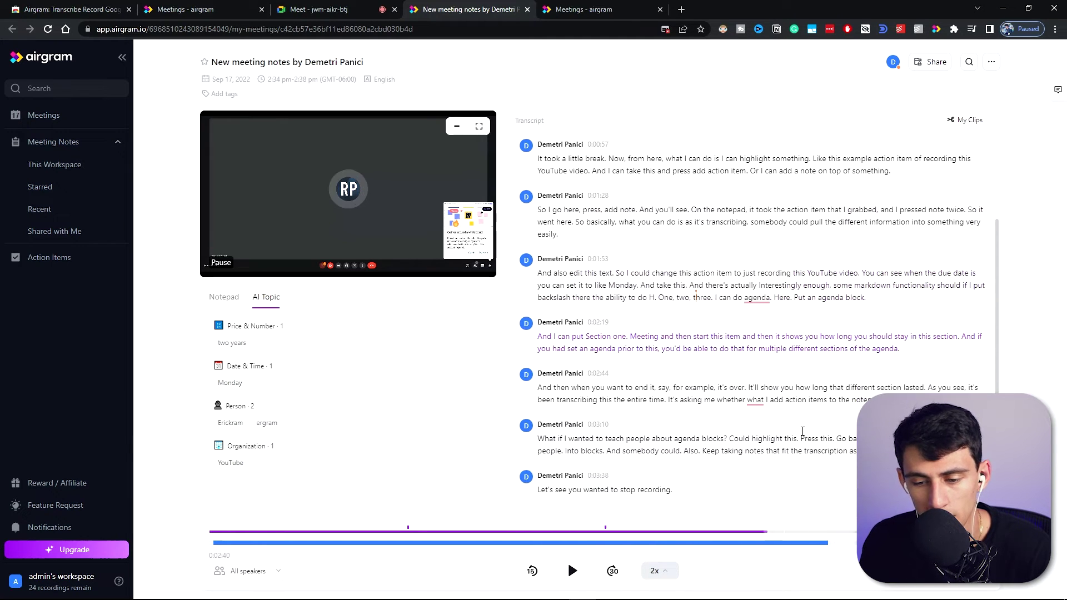
Jump the transcript playback back to the start of the recording.
mouse_move(768, 401)
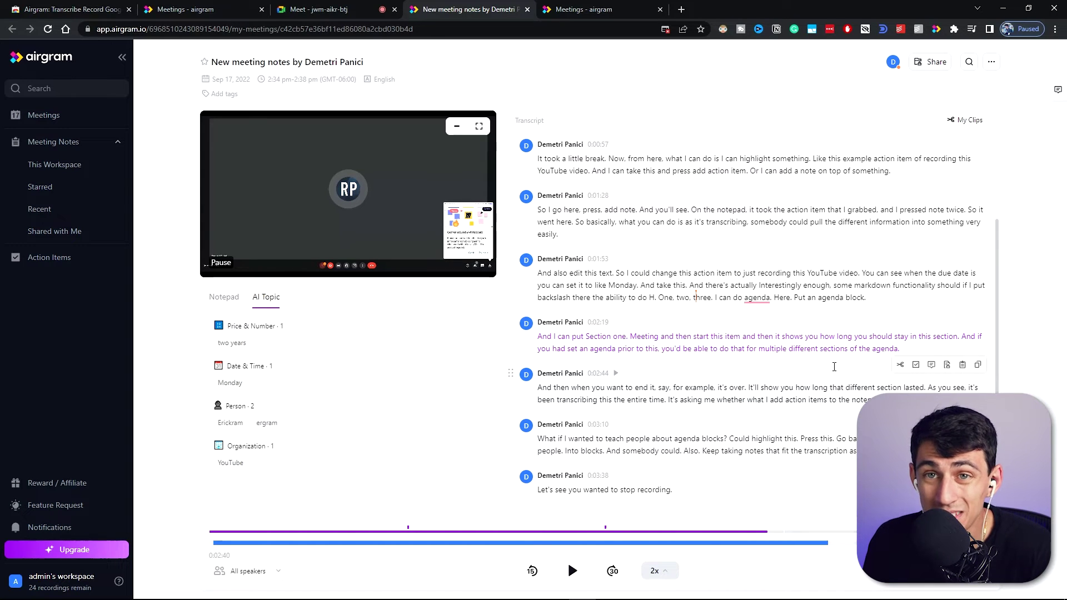
scroll(834, 367, "up", 3)
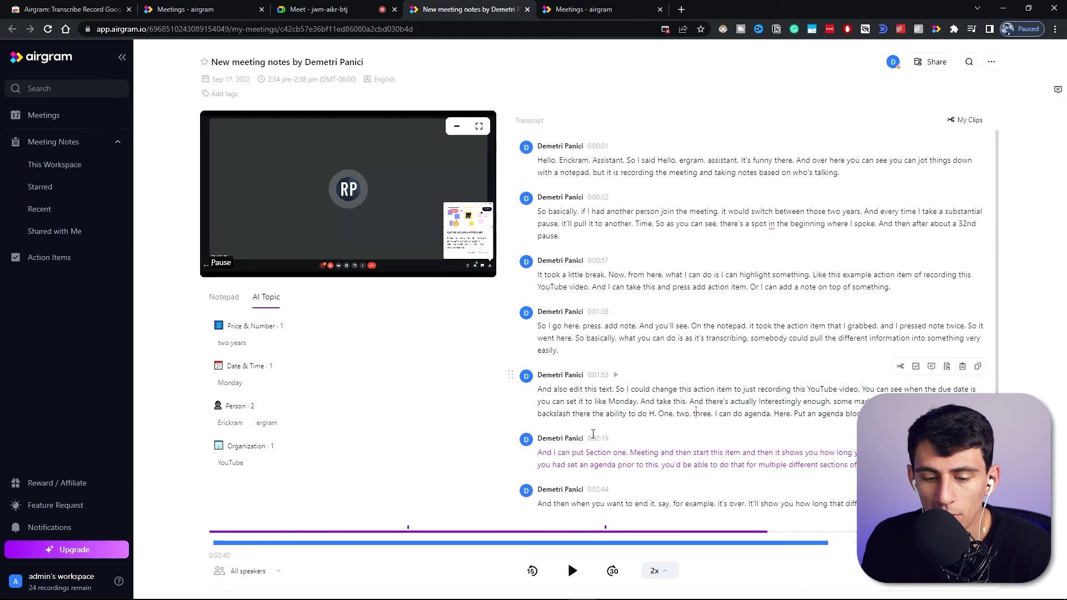
scroll(593, 434, "down", 3)
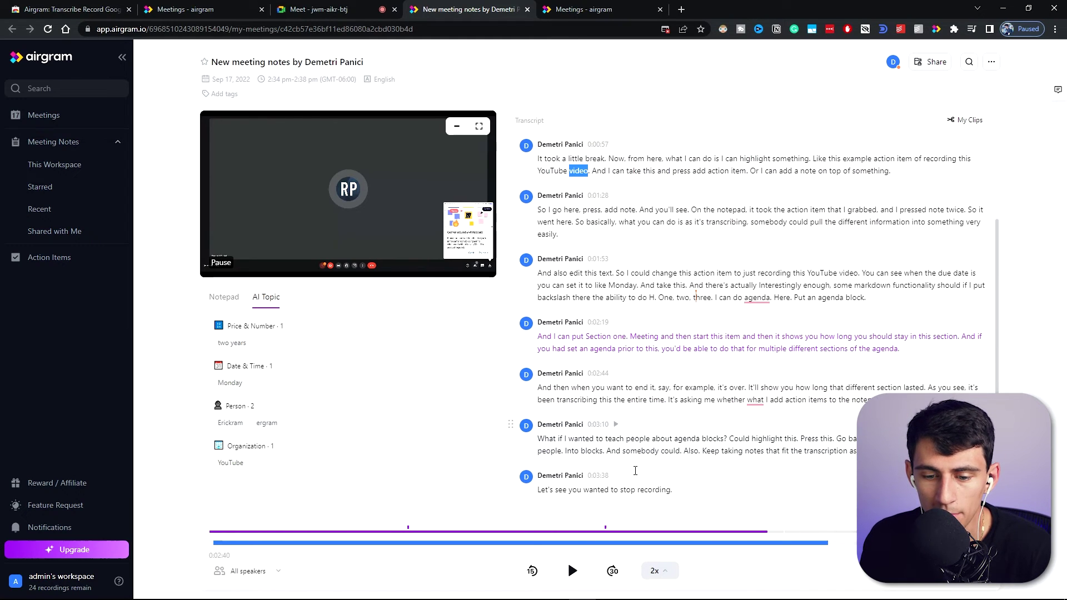
left_click(328, 532)
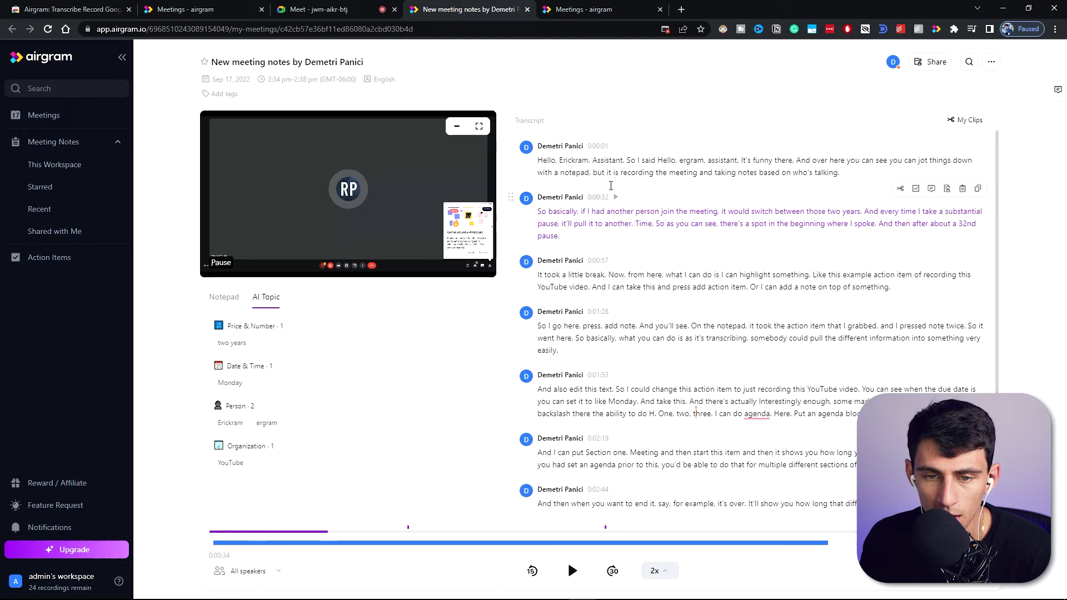
left_click(578, 161)
Replace the misheard 'Erickram' and 'ergram' with 'Airgram' in the first paragraph.
left_click_drag(591, 161, 559, 160)
type("Airgram")
left_click_drag(704, 160, 668, 159)
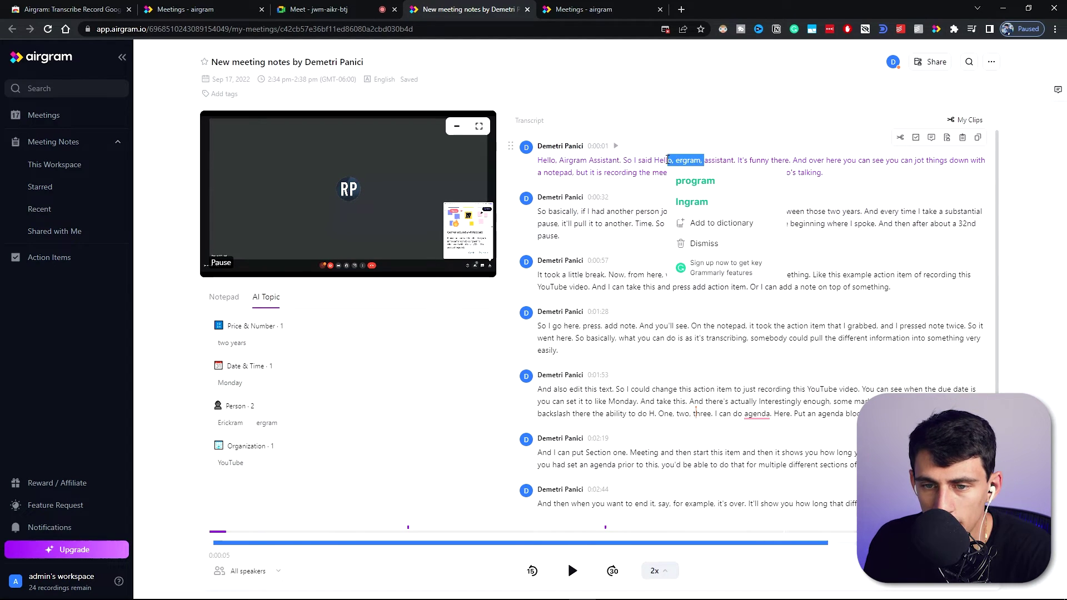
type("Airgram")
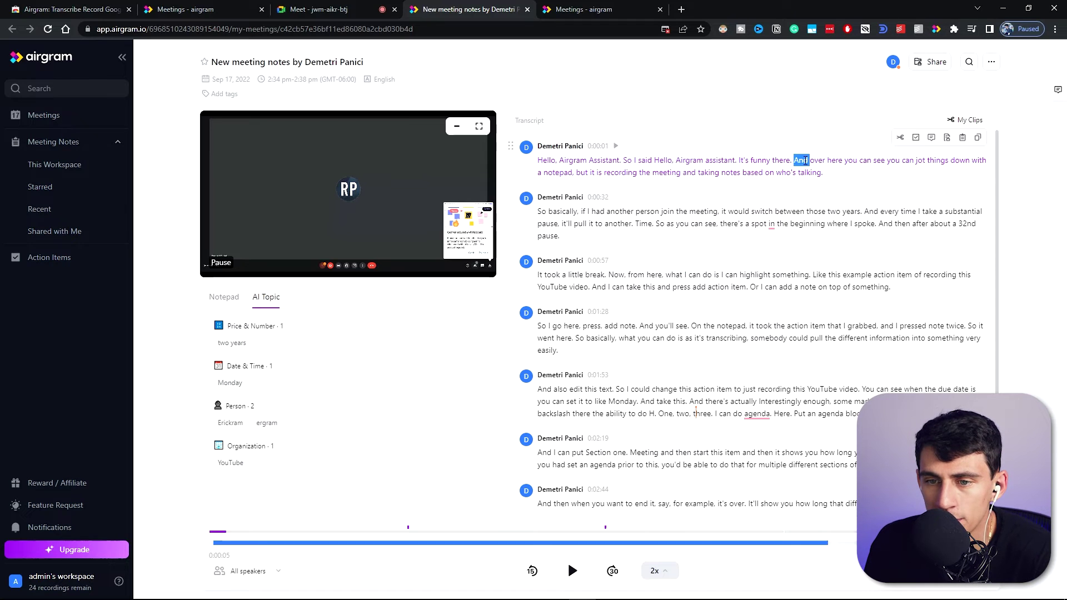
triple_click(708, 163)
scroll(645, 295, "down", 1)
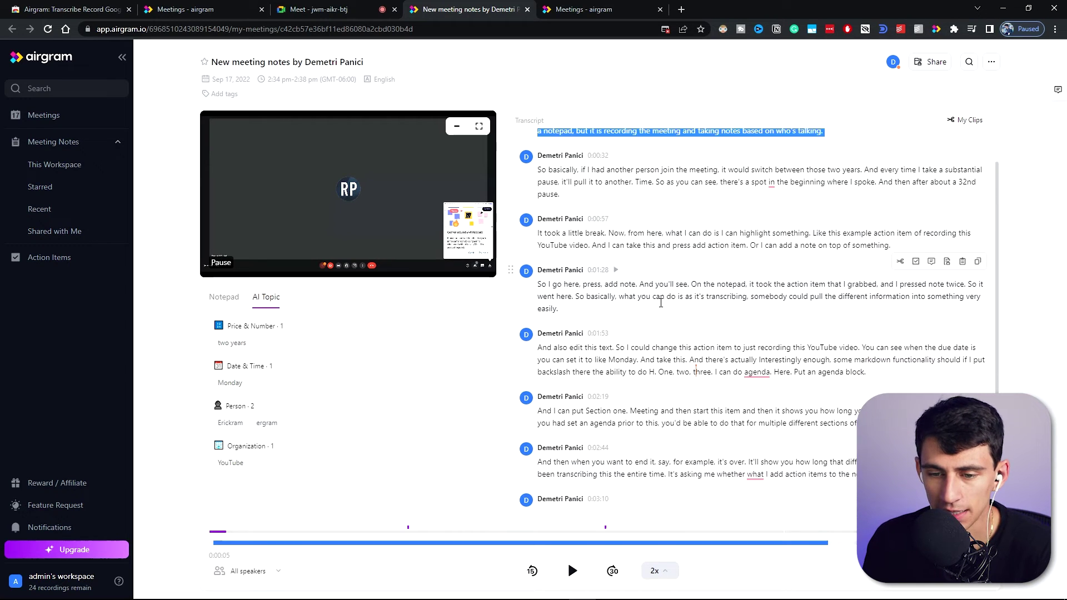
key("ctrl+f")
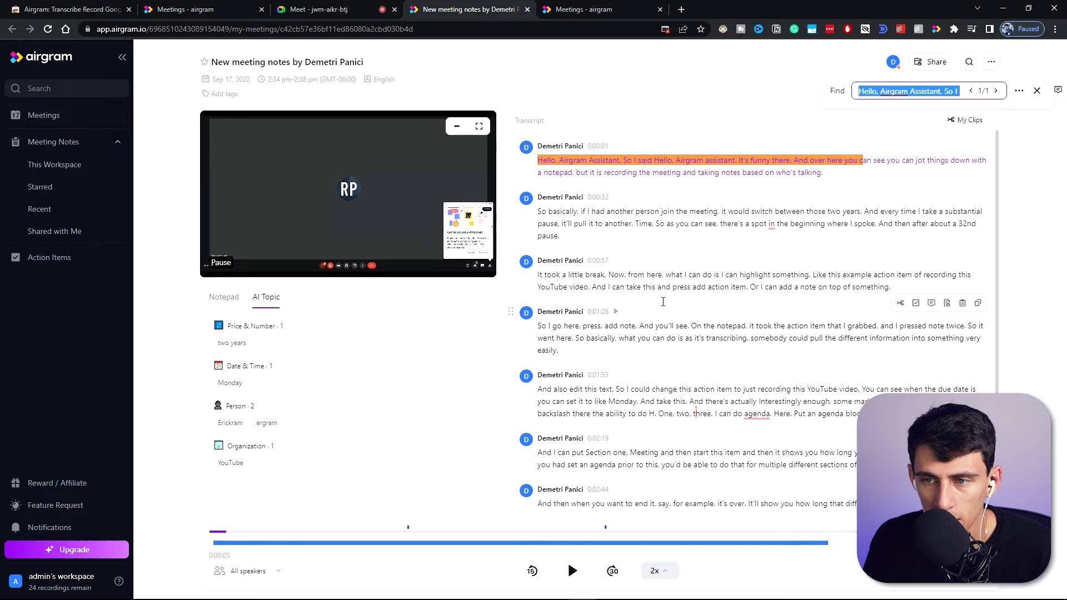
Search the transcript for 'youtu' and undo both Airgram corrections.
type("youtube")
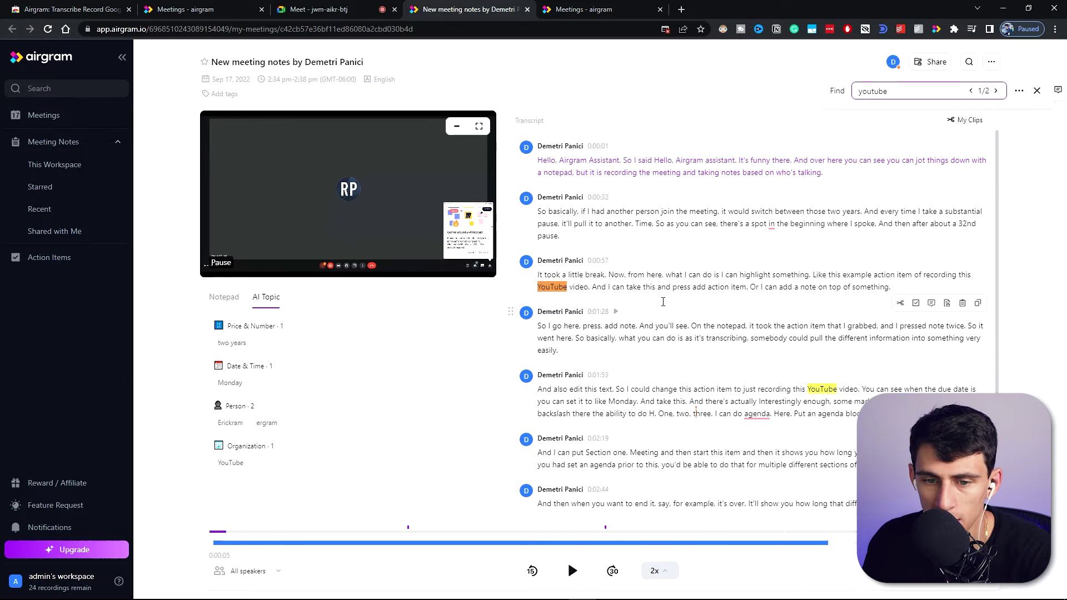
left_click(1019, 91)
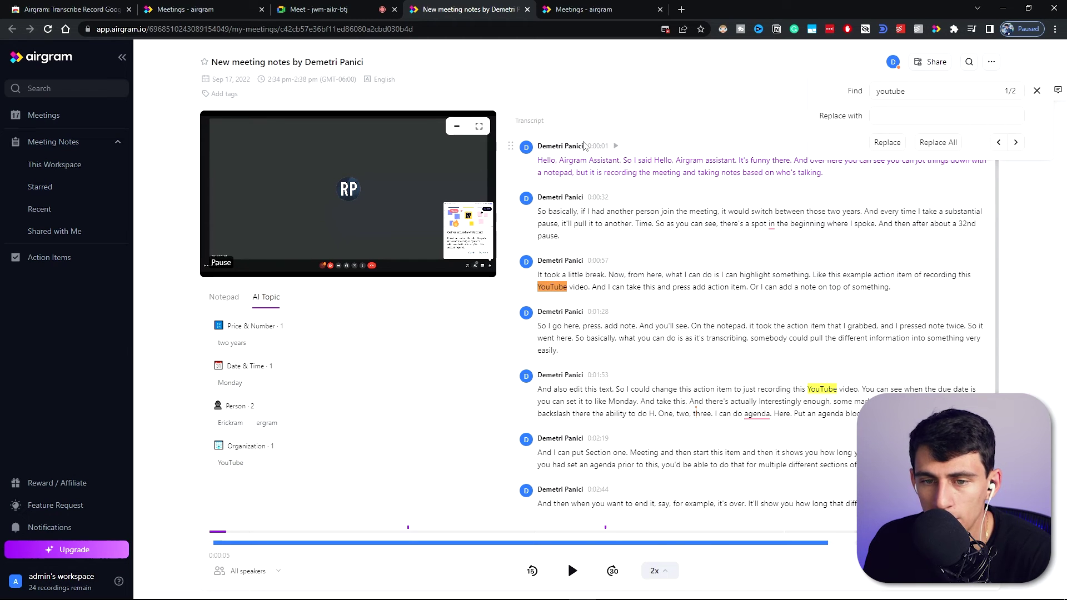
key("ctrl+z")
key("ctrl+c")
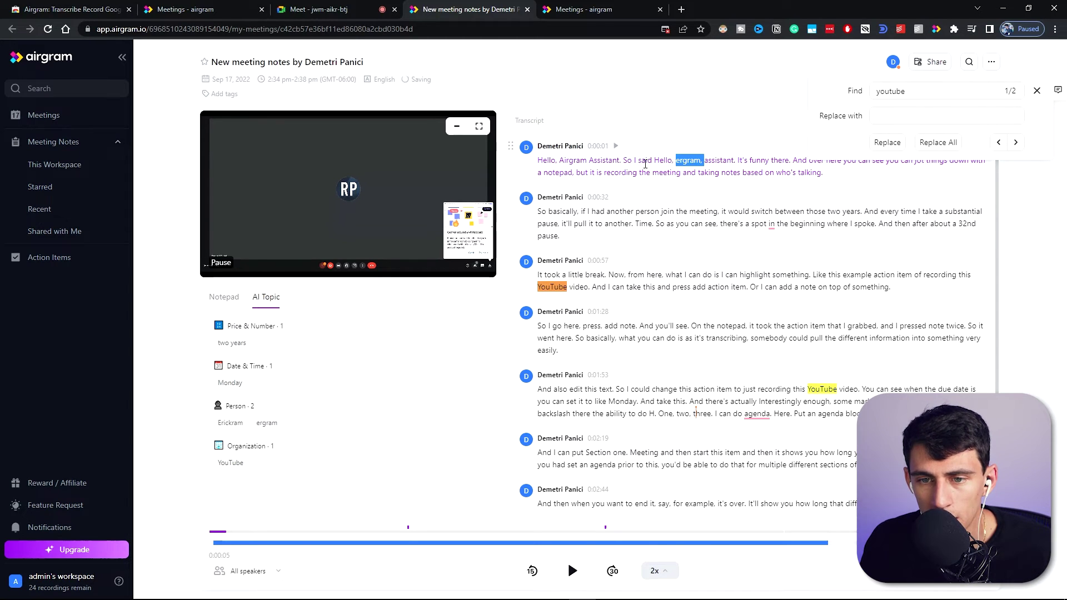
key("ctrl+z")
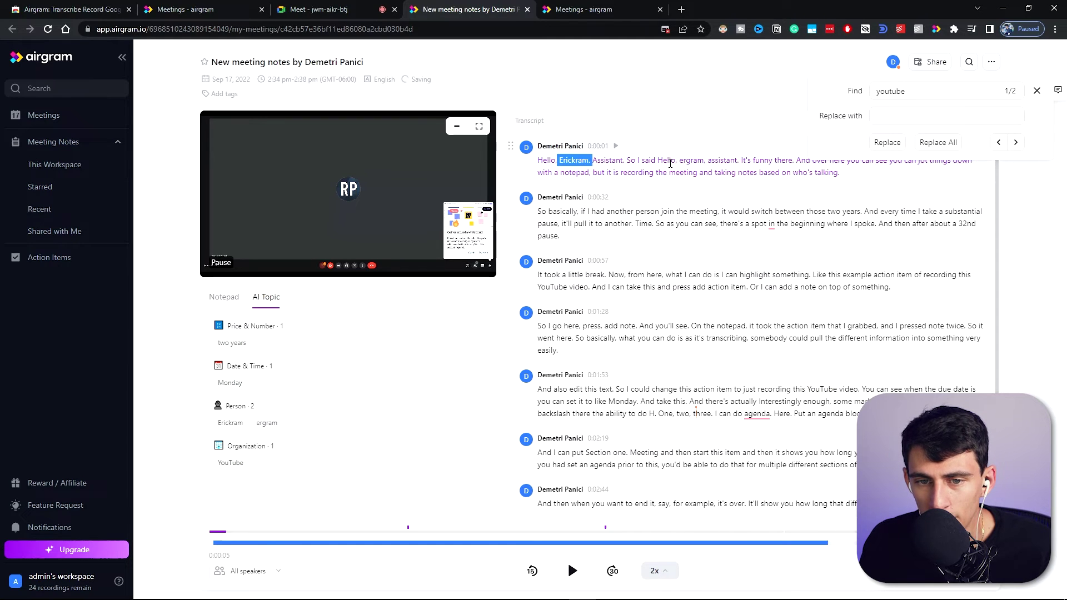
double_click(903, 92)
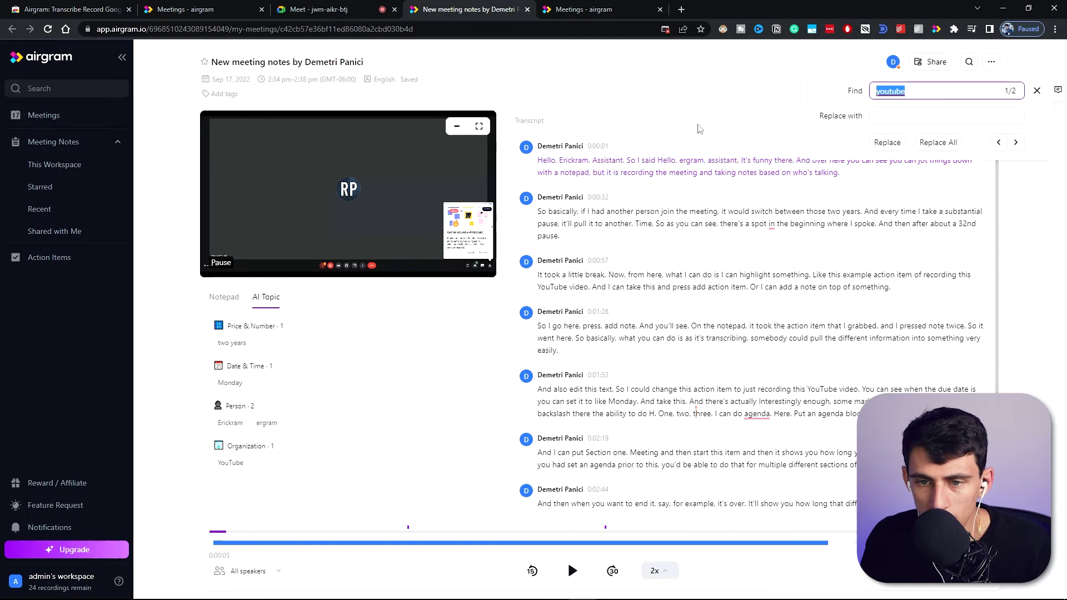
Change 'Erickram' to 'ergram' in the first paragraph and search for 'ergram'.
left_click_drag(706, 160, 679, 160)
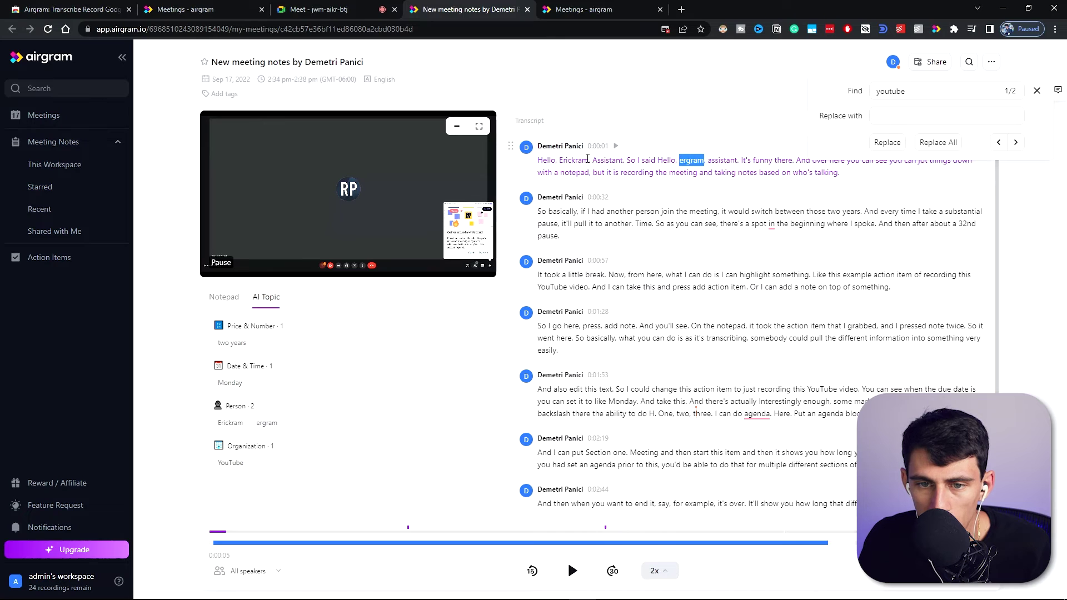
left_click_drag(588, 160, 569, 159)
key("ctrl+v")
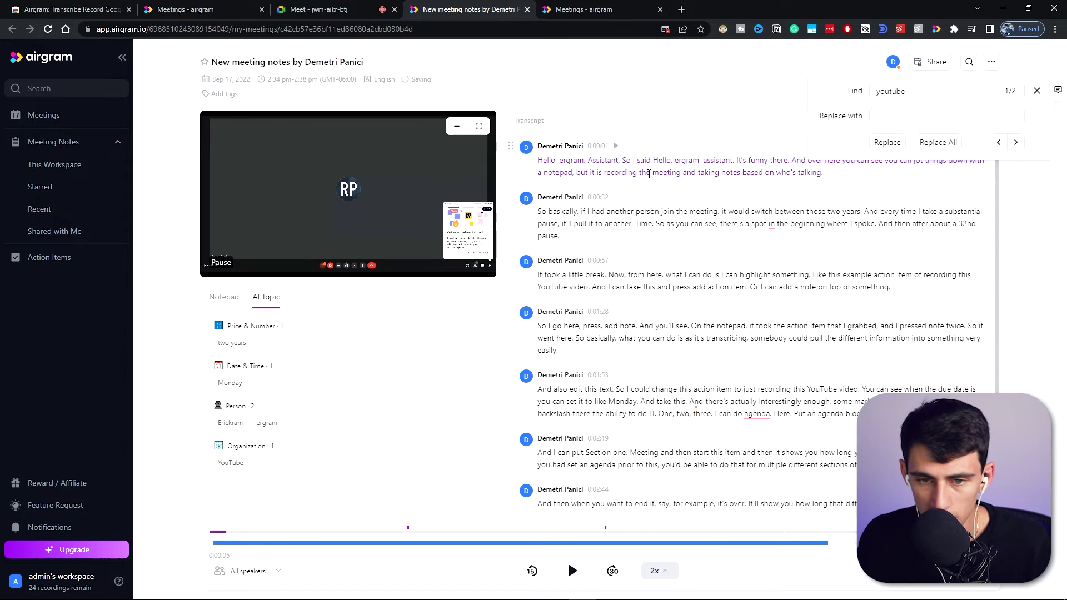
left_click(821, 174)
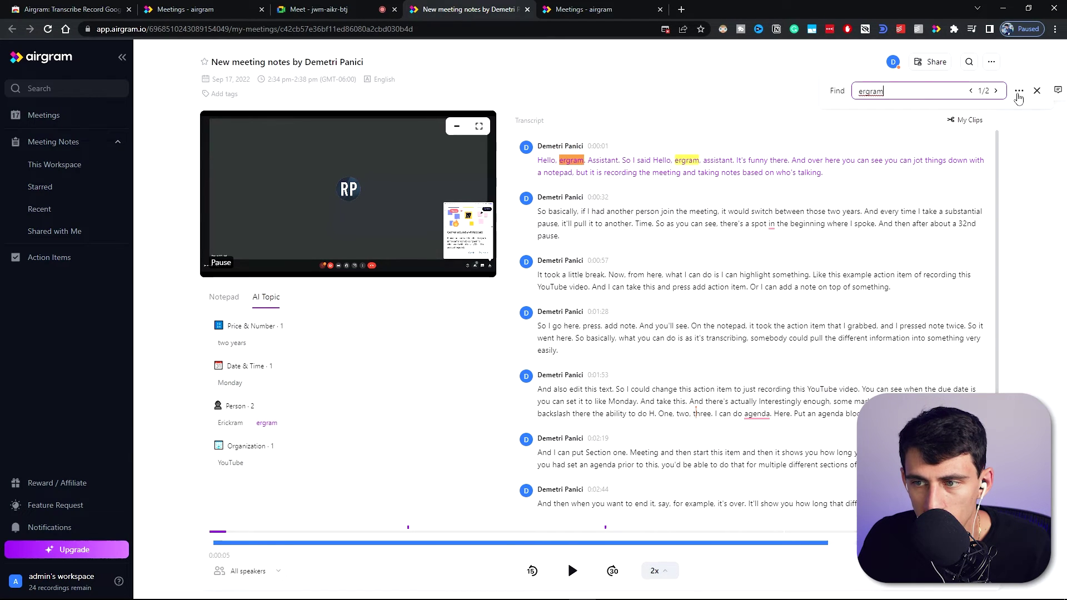
Replace every 'ergram' in the transcript with 'Airgram' using Replace All.
left_click(1018, 90)
left_click(915, 115)
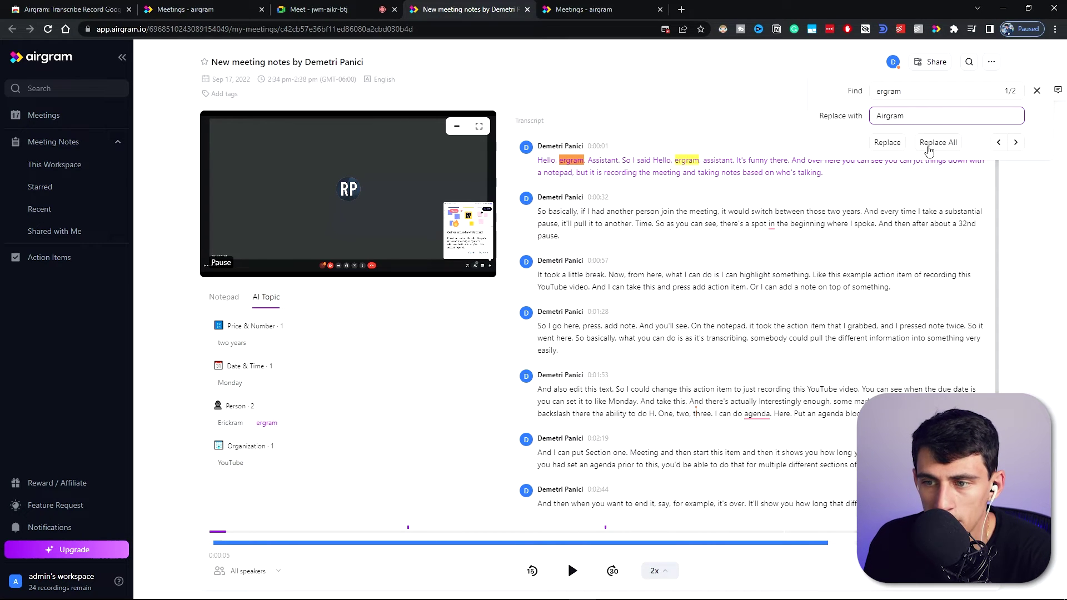
left_click(928, 146)
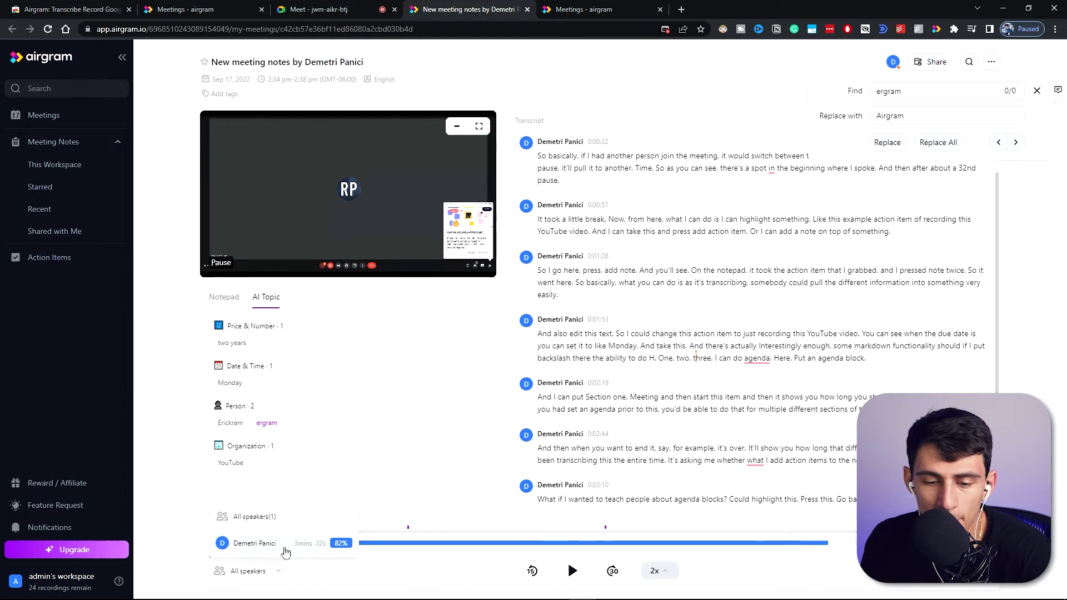
left_click(274, 518)
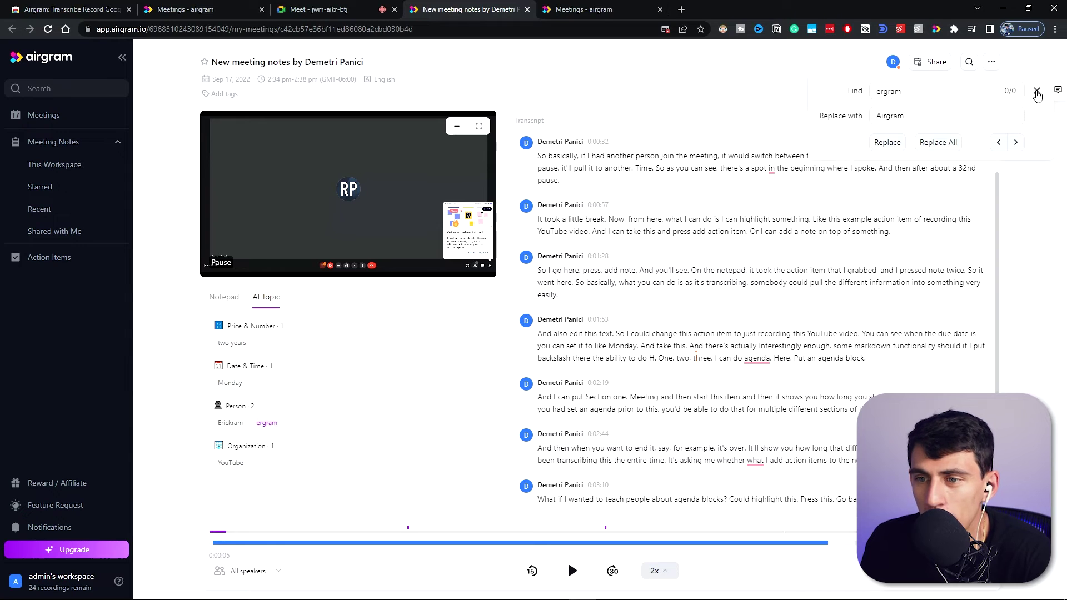
left_click(224, 94)
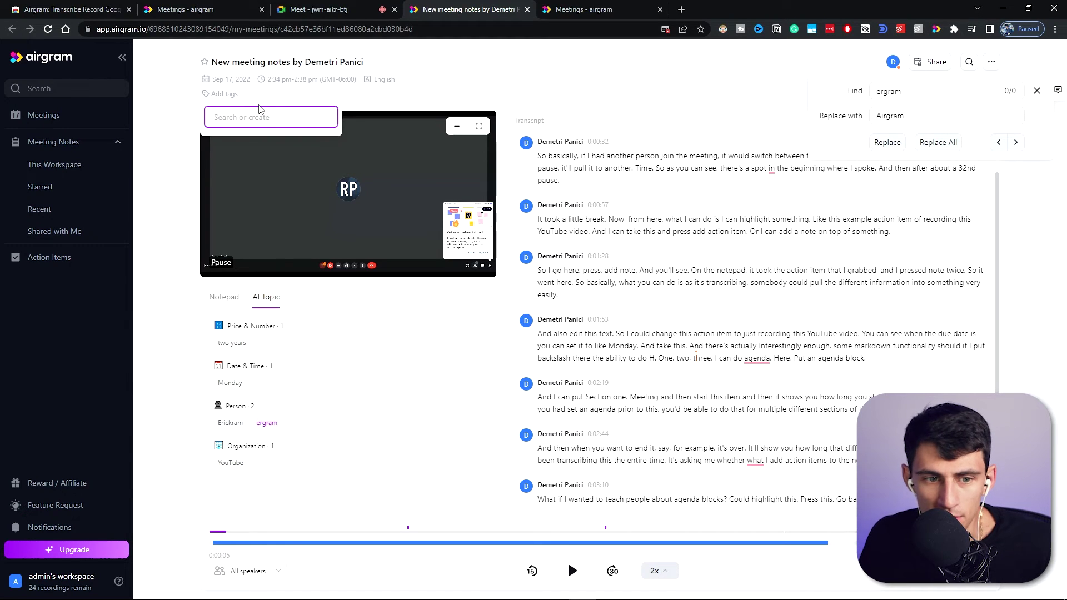
Tag the meeting 'youtube brainsorming session', star it, and bring up its export options.
type("youtube brainso")
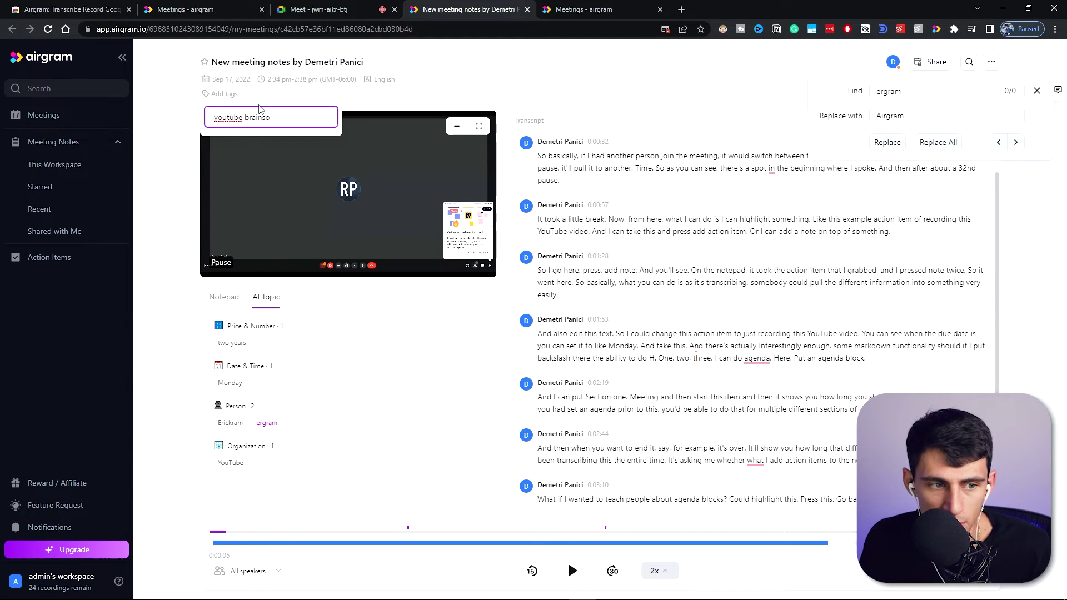
type("rming session")
key("Return")
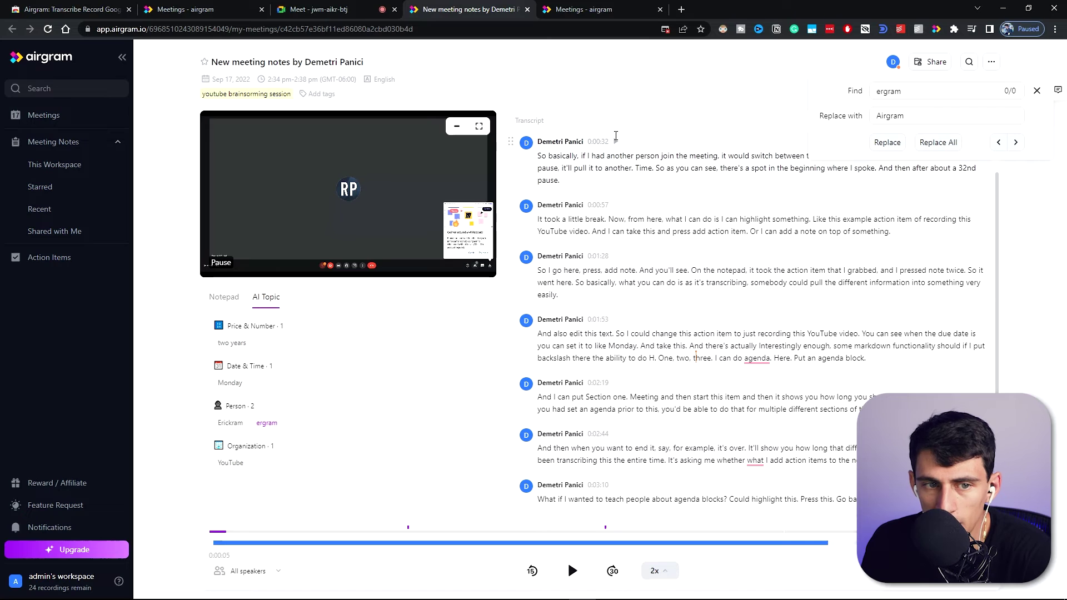
left_click(204, 63)
left_click(991, 62)
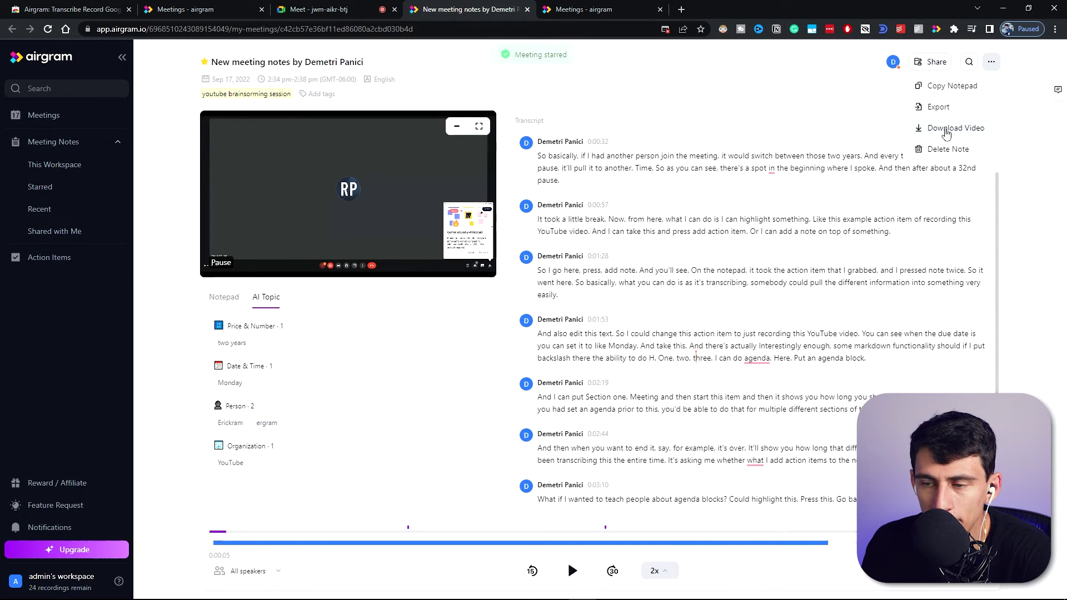
left_click(939, 109)
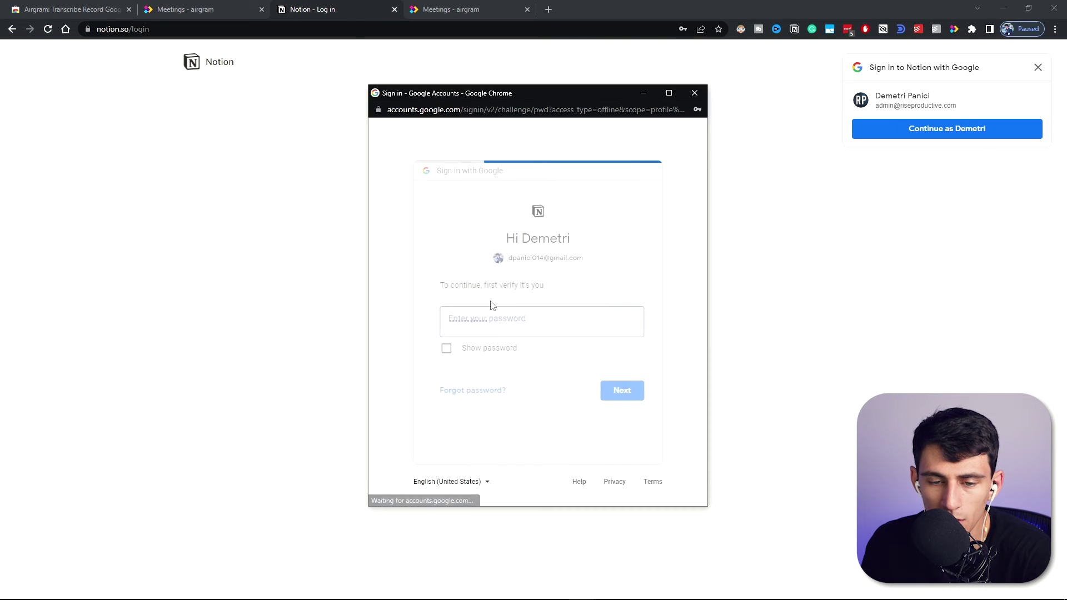
Sign in to Notion and allow Airgram access to the 'Tasks / Events' page.
key("Return")
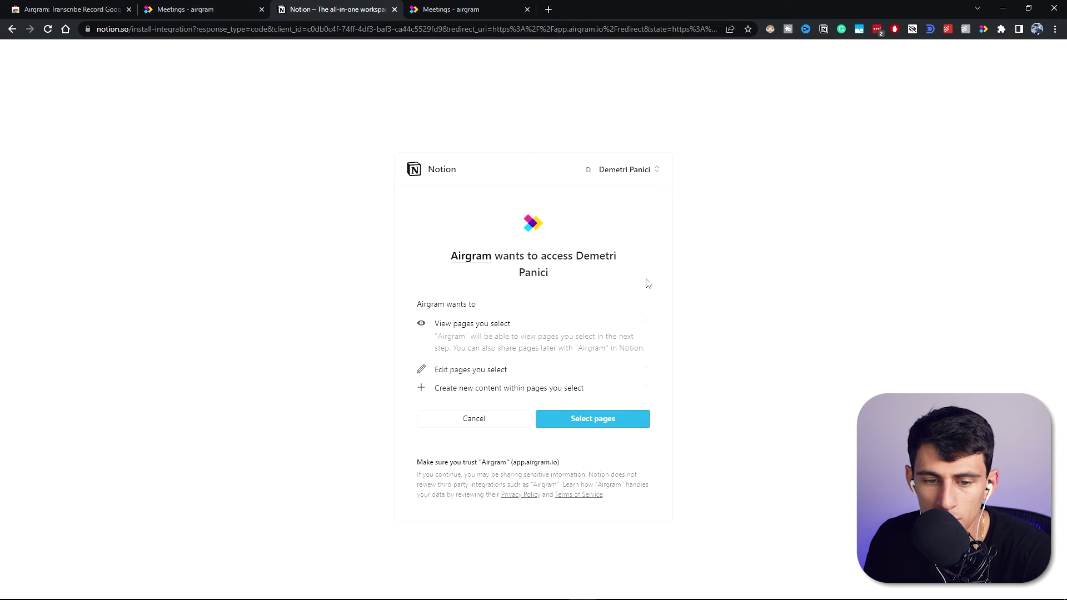
left_click(608, 419)
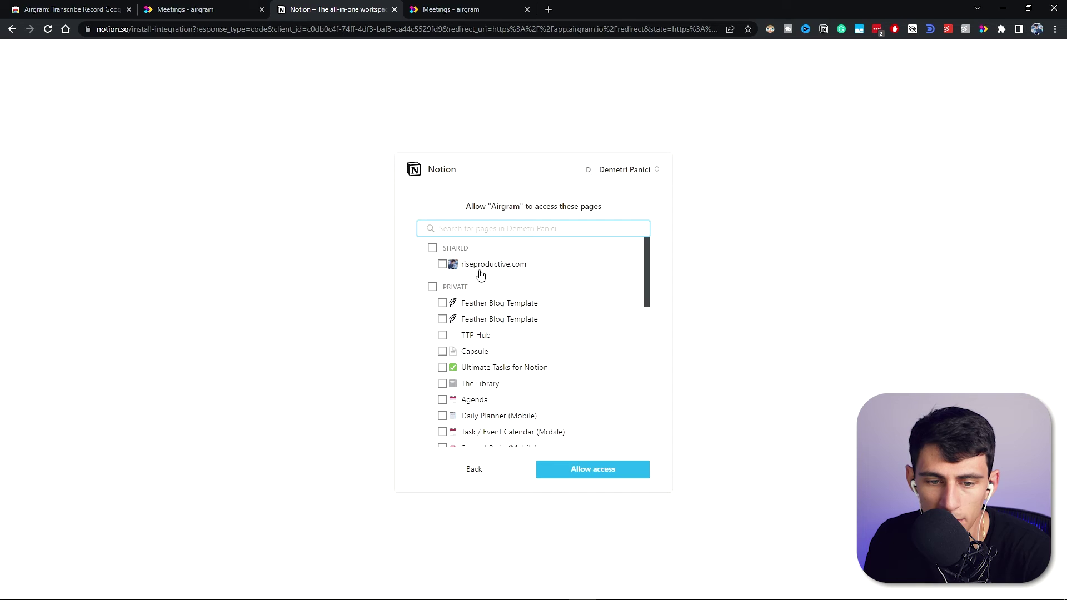
scroll(466, 347, "down", 2)
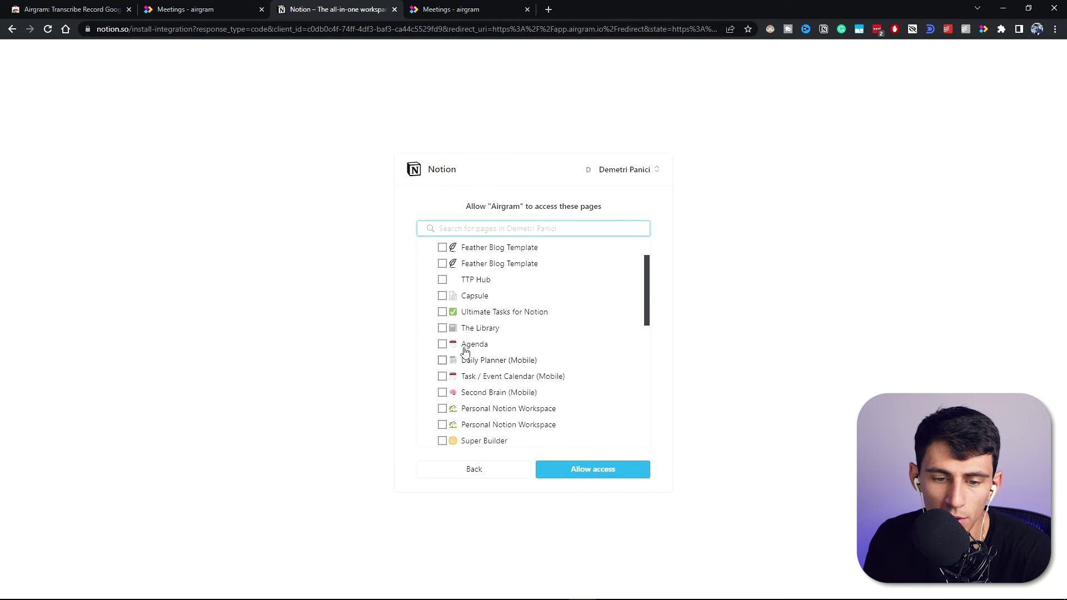
scroll(483, 289, "up", 2)
type("tasks / events")
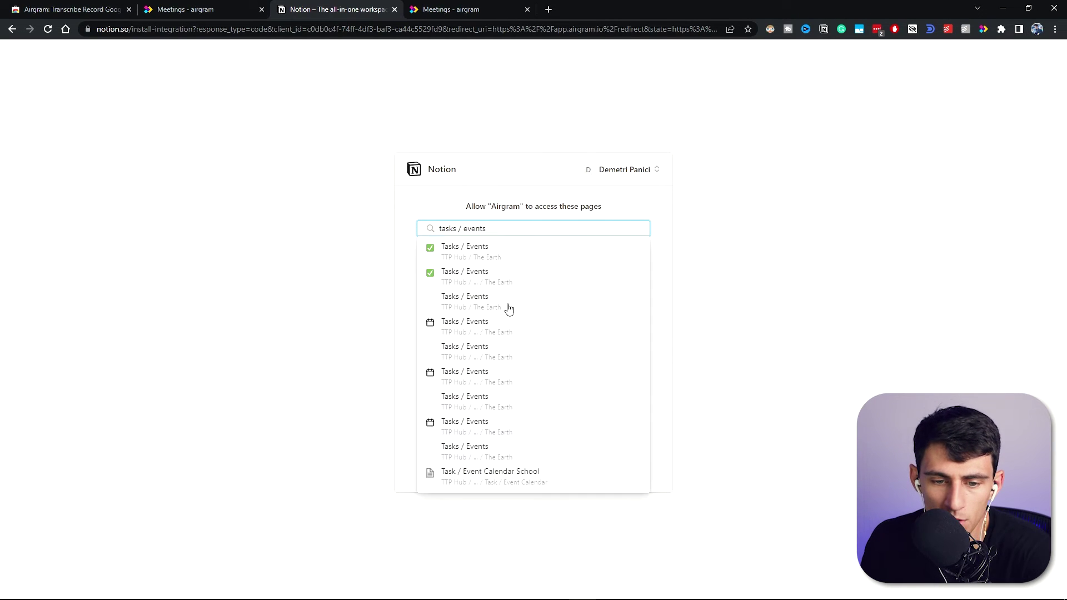
left_click(645, 425)
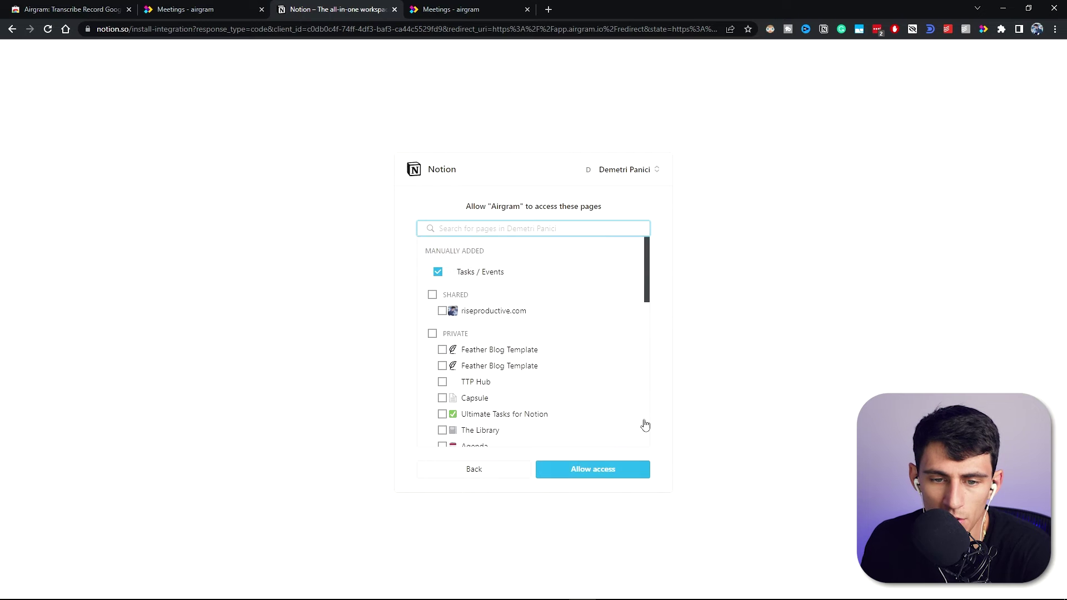
left_click(602, 469)
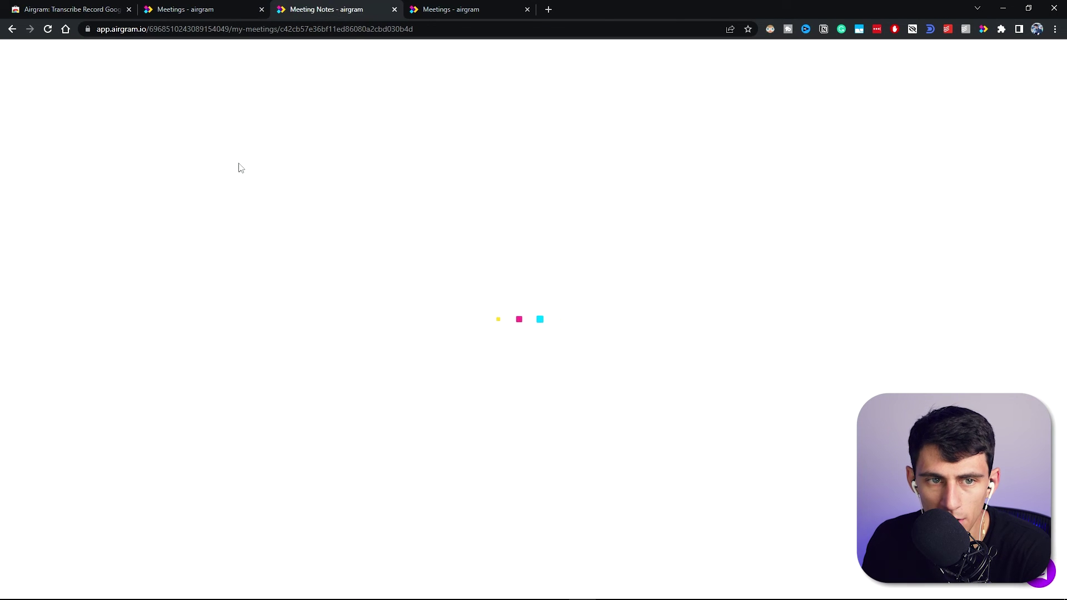
Export action items to Notion's Tasks / Events database, mapping Name and Time, remembering settings.
left_click(992, 61)
left_click(940, 108)
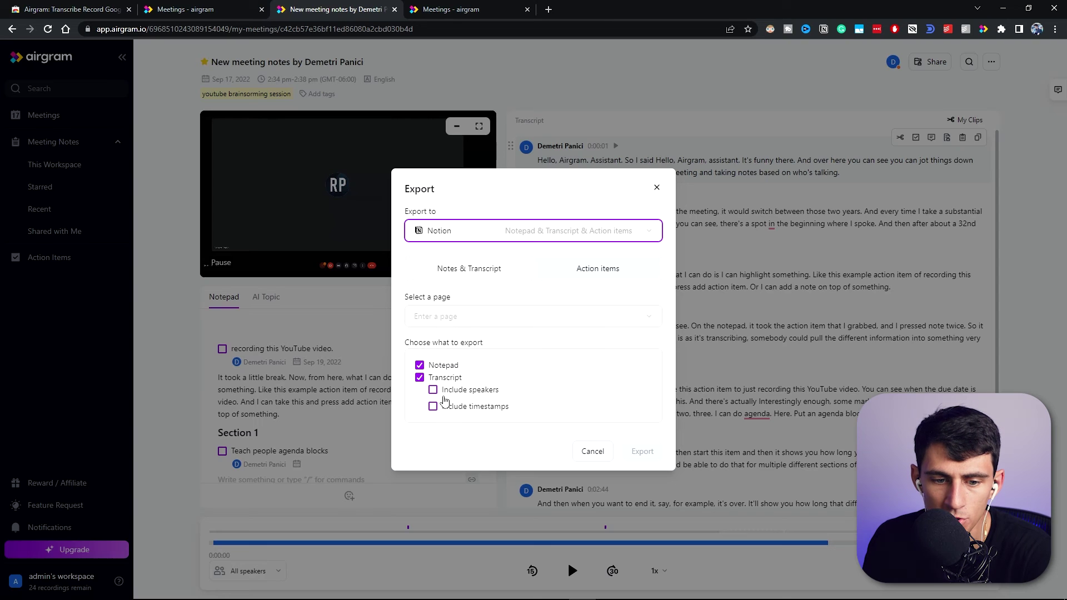
left_click(525, 373)
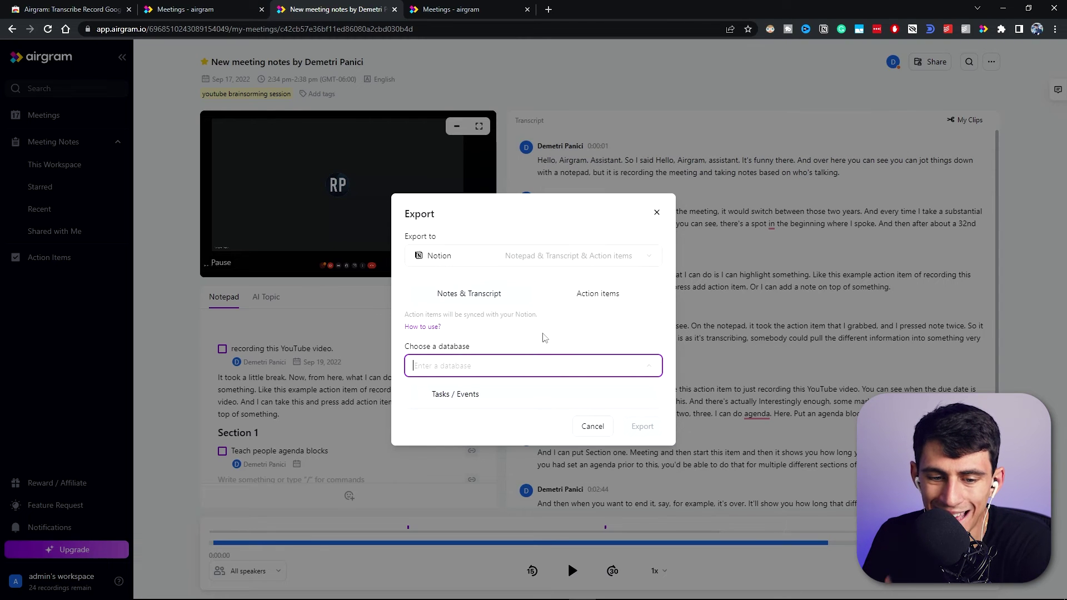
left_click(538, 390)
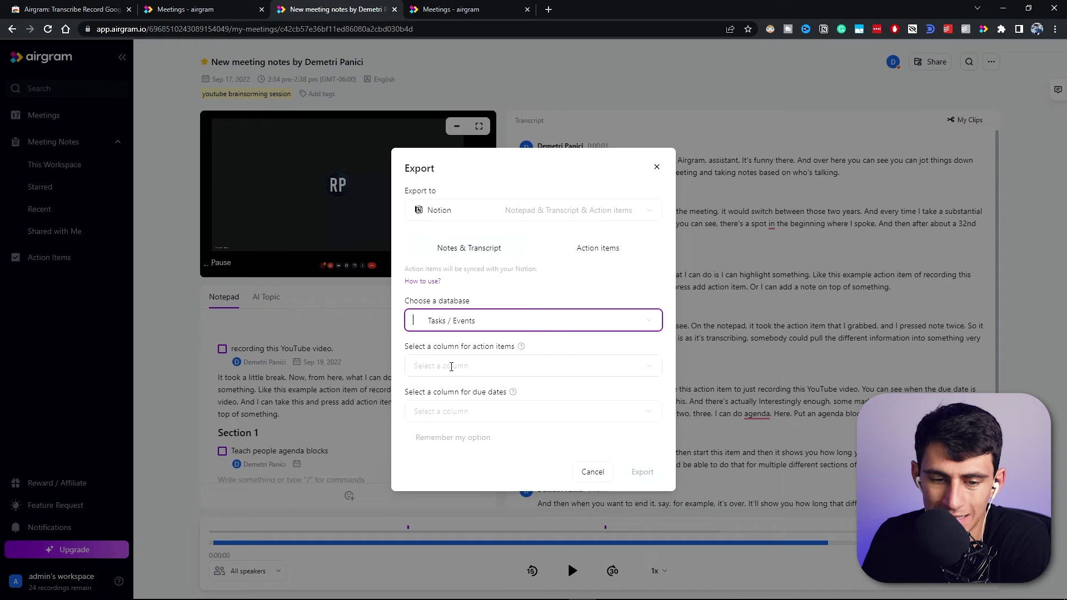
left_click(448, 369)
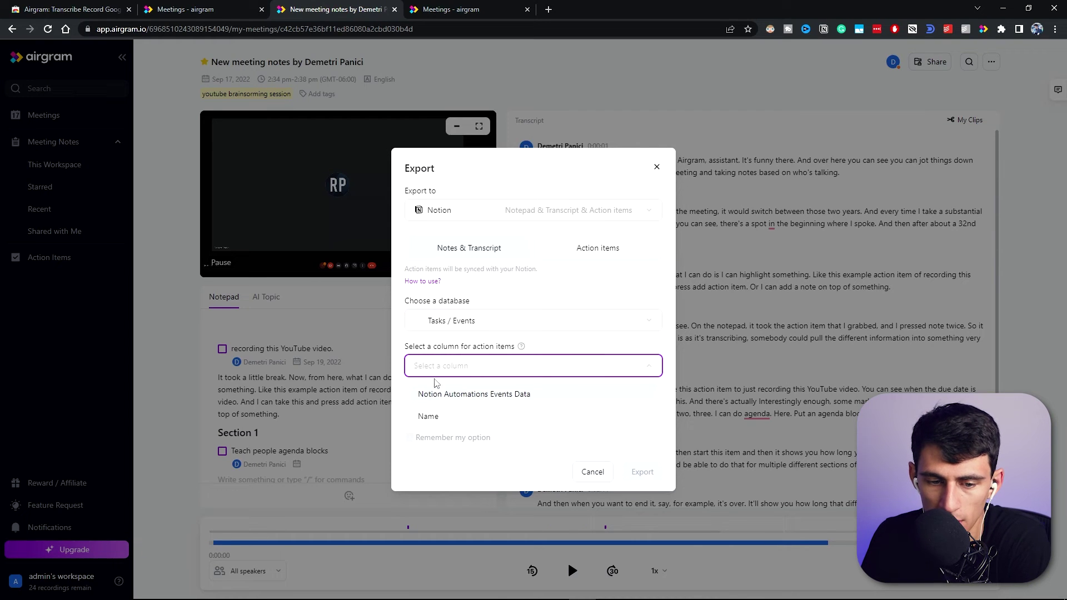
left_click(428, 416)
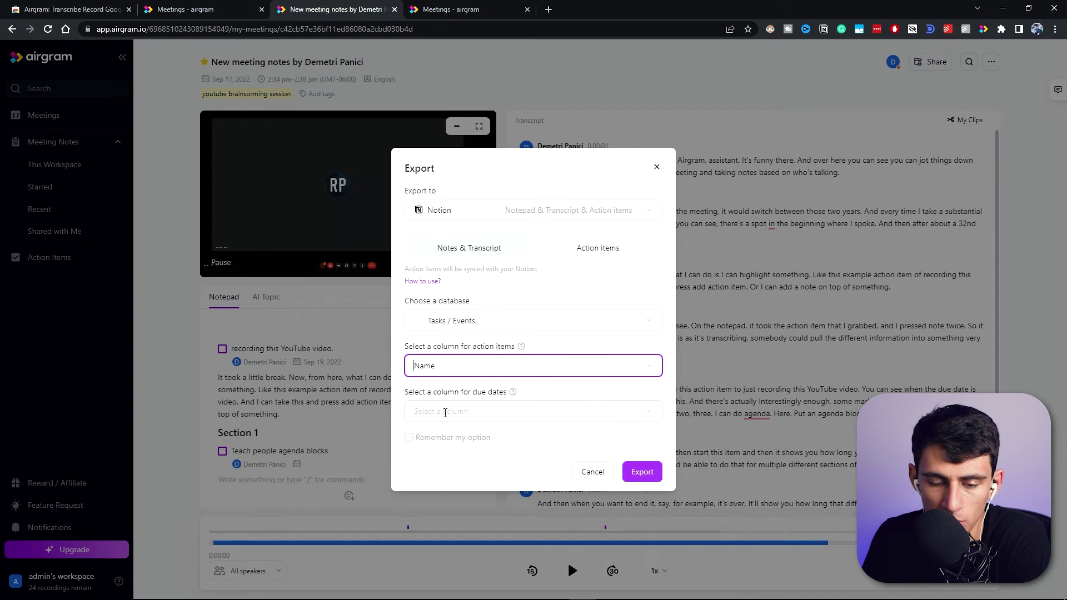
left_click(445, 413)
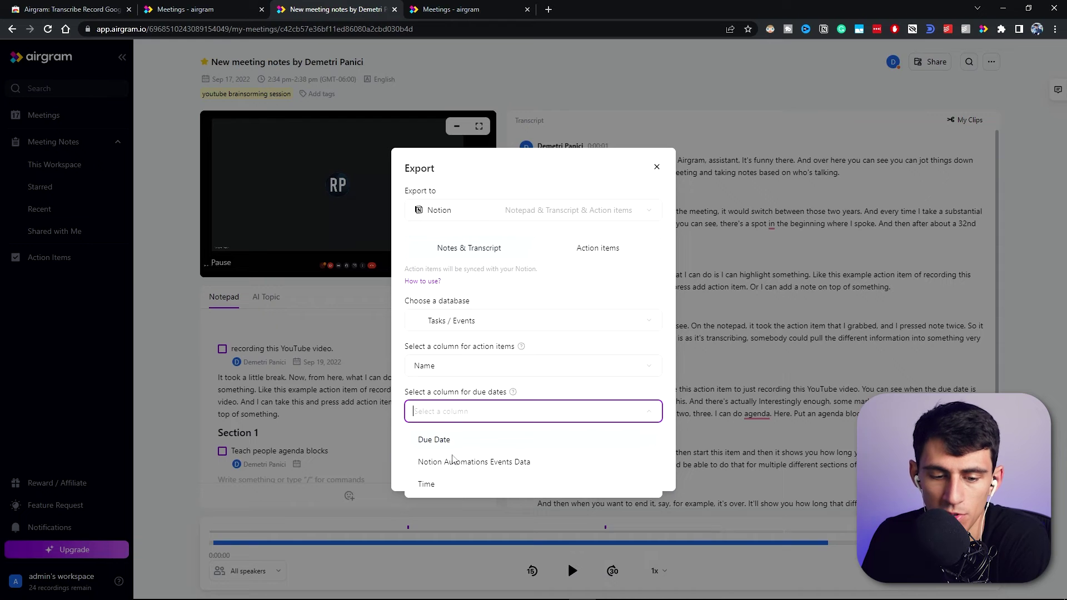
left_click(443, 485)
left_click(409, 438)
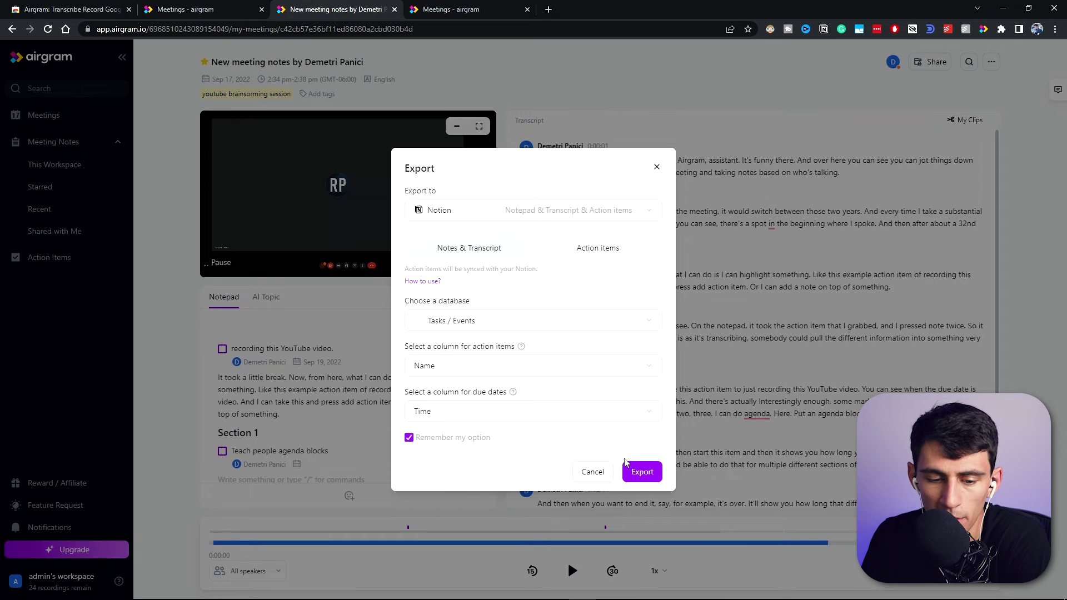
left_click(640, 472)
Confirm in Notion that 'recording this YouTube video.' appears as a task.
left_click_drag(265, 363, 261, 332)
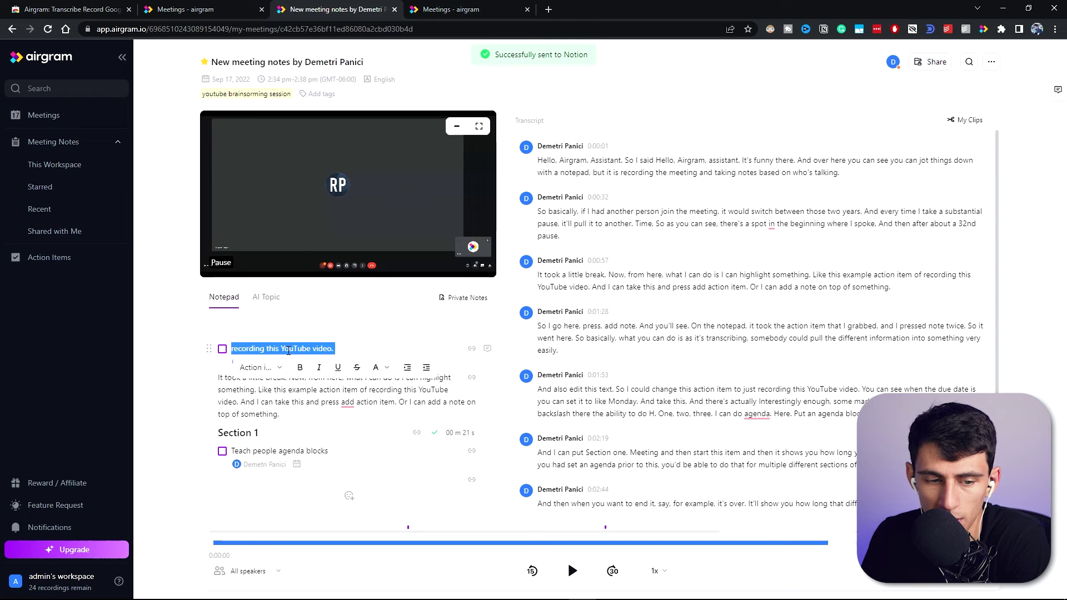
mouse_move(597, 589)
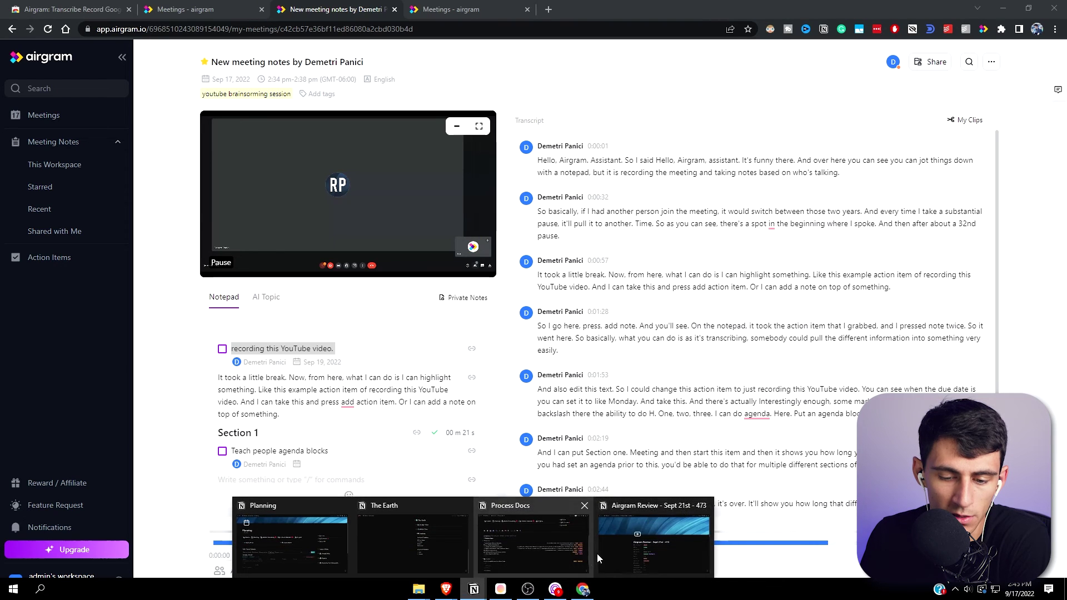
left_click(289, 528)
left_click(219, 464)
left_click(147, 478)
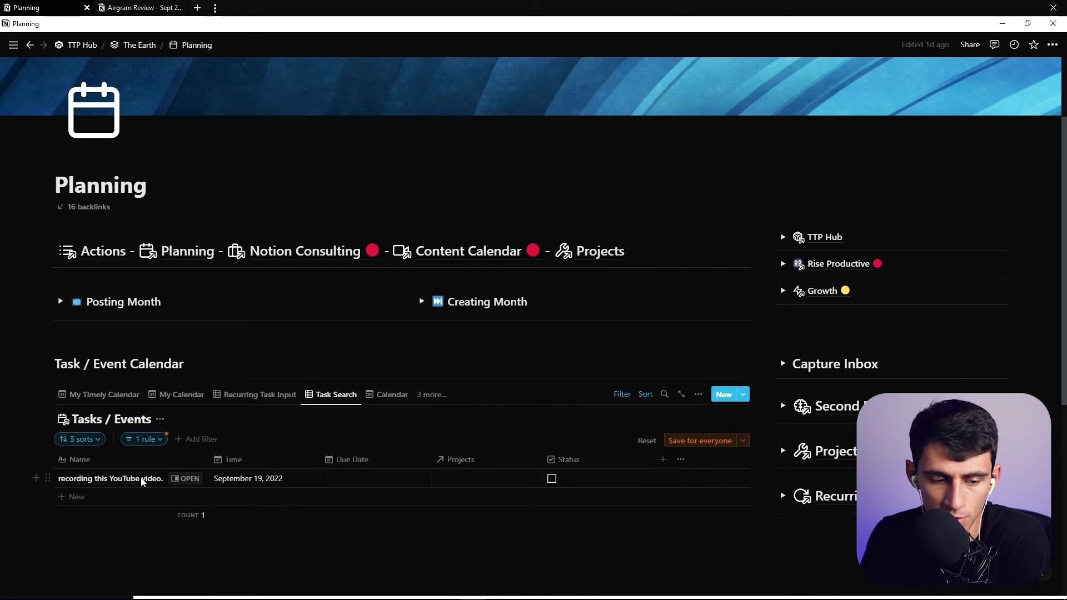
left_click(202, 482)
scroll(834, 167, "down", 1)
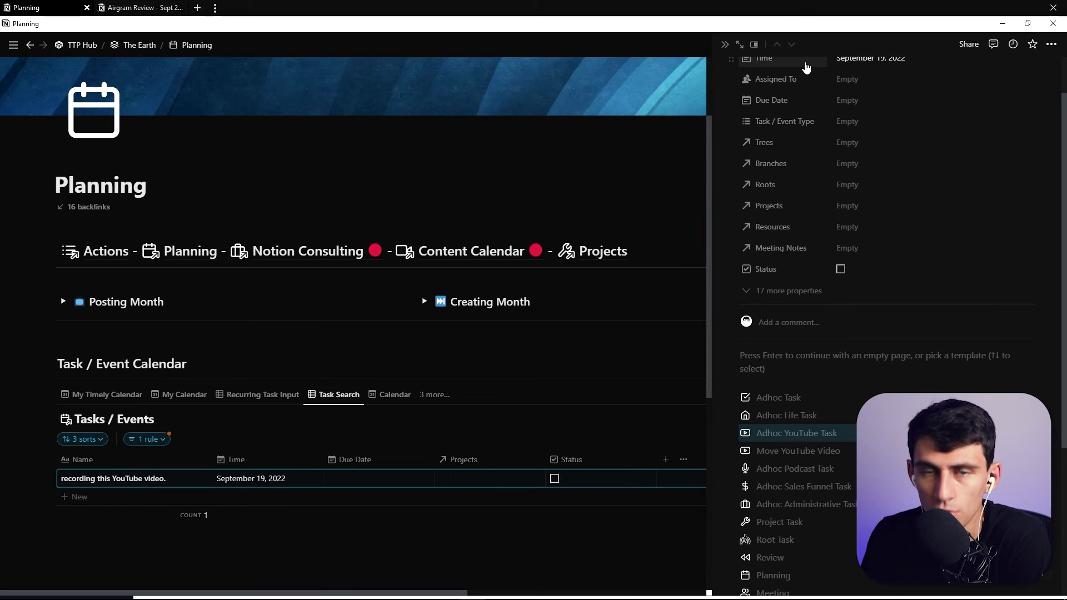
key("alt+Tab")
Switch the export to Microsoft Word (.docx), abandon it, and view This Workspace's meeting list.
left_click(992, 62)
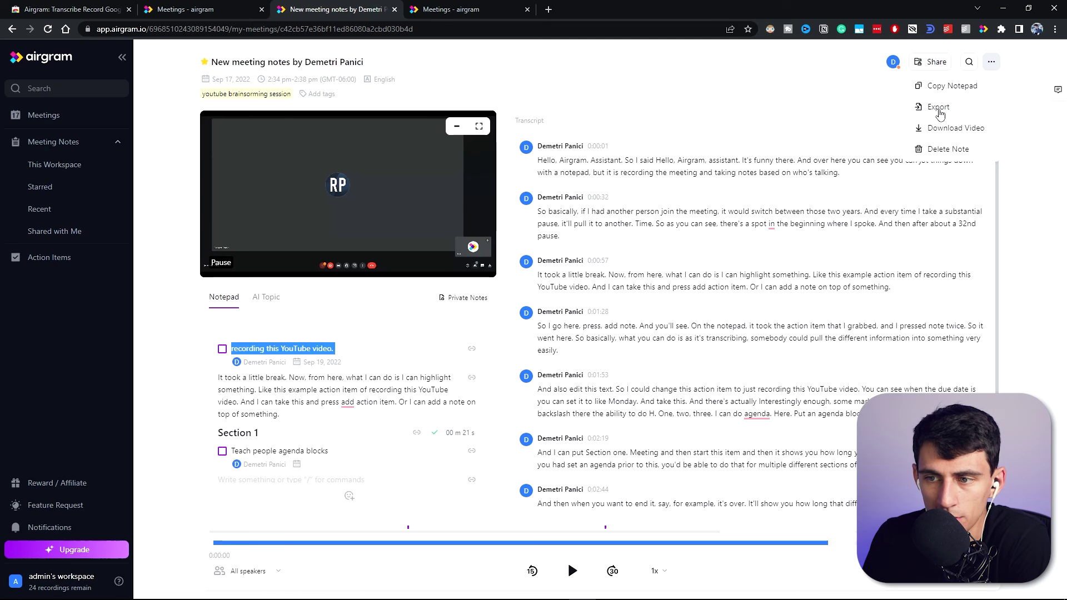
left_click(938, 105)
left_click(507, 255)
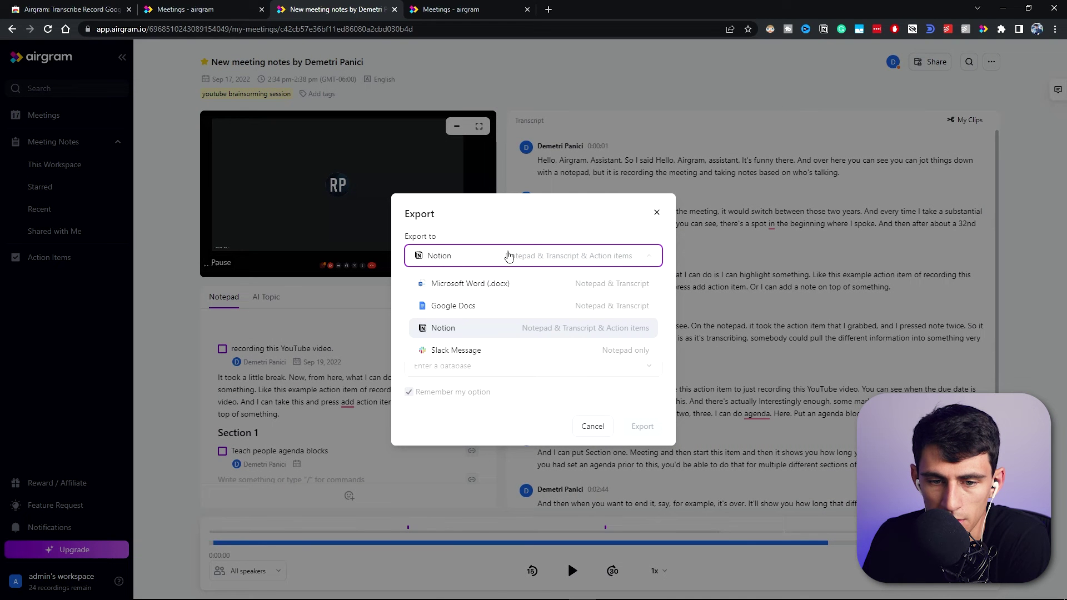
left_click(477, 238)
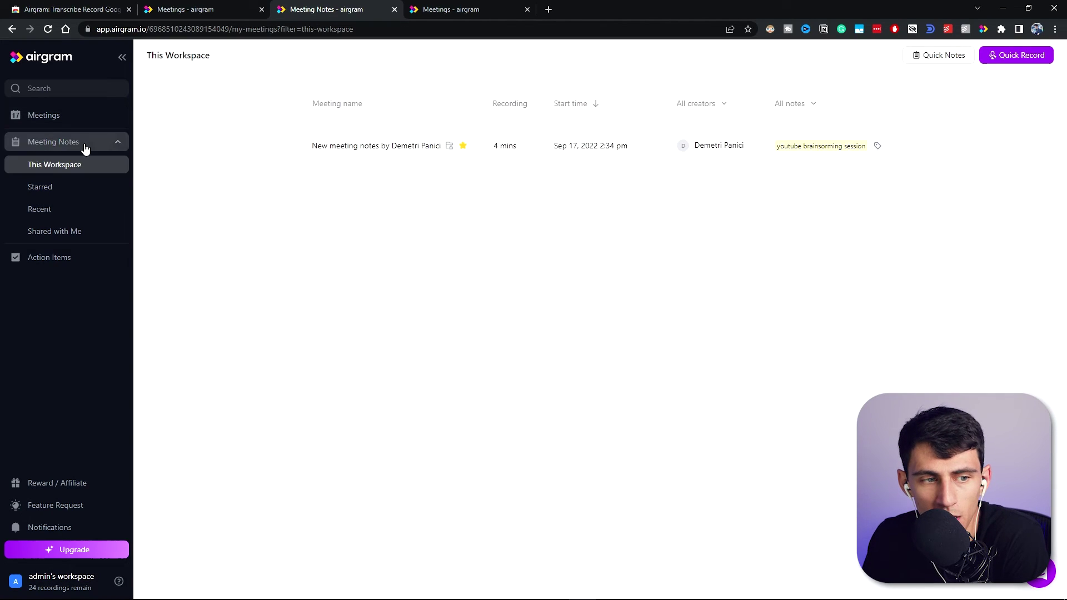
left_click(64, 144)
left_click(64, 143)
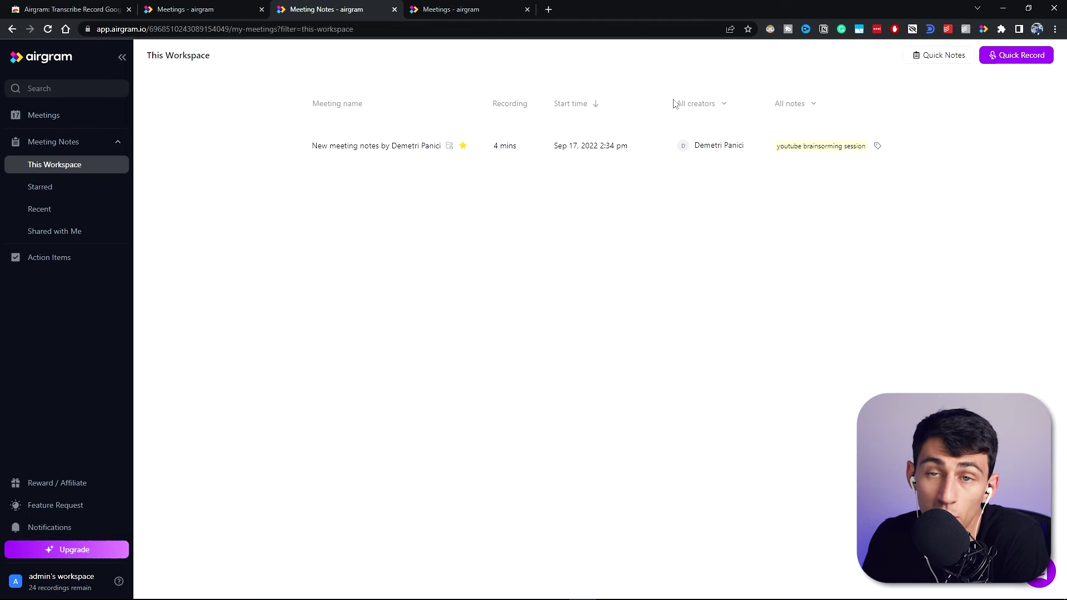
Browse Starred, Recent and Shared with Me notes, then create a blank Quick Notes page.
left_click(42, 186)
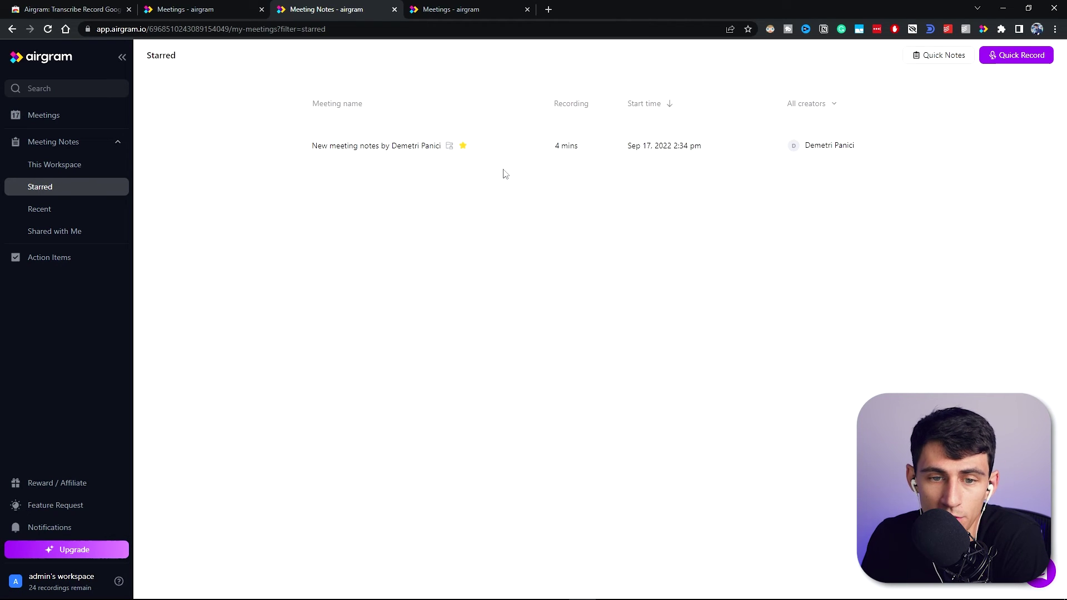
left_click(56, 210)
left_click(61, 230)
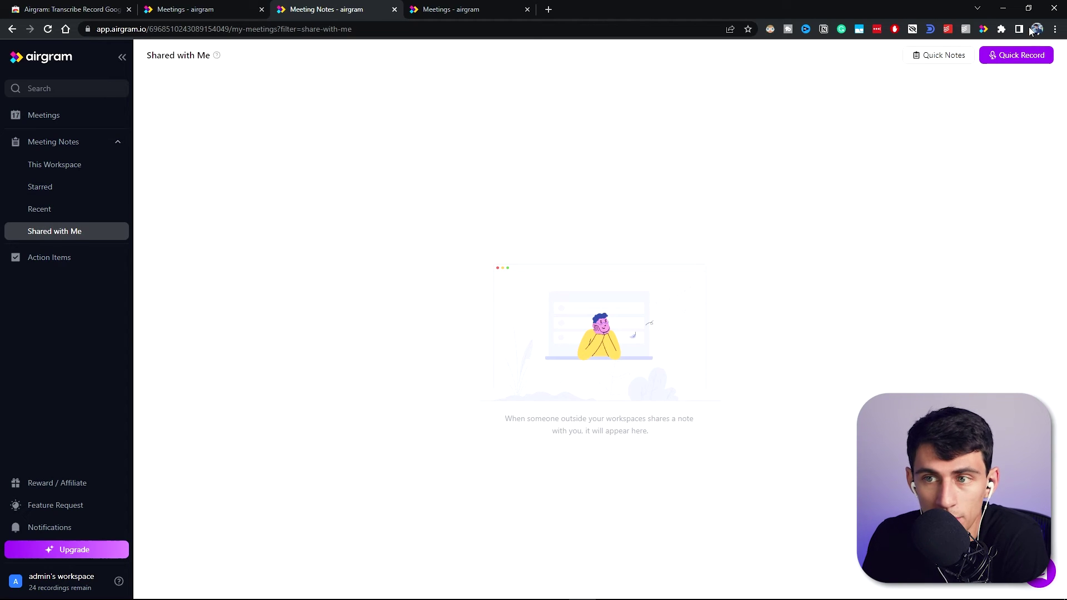
left_click(940, 55)
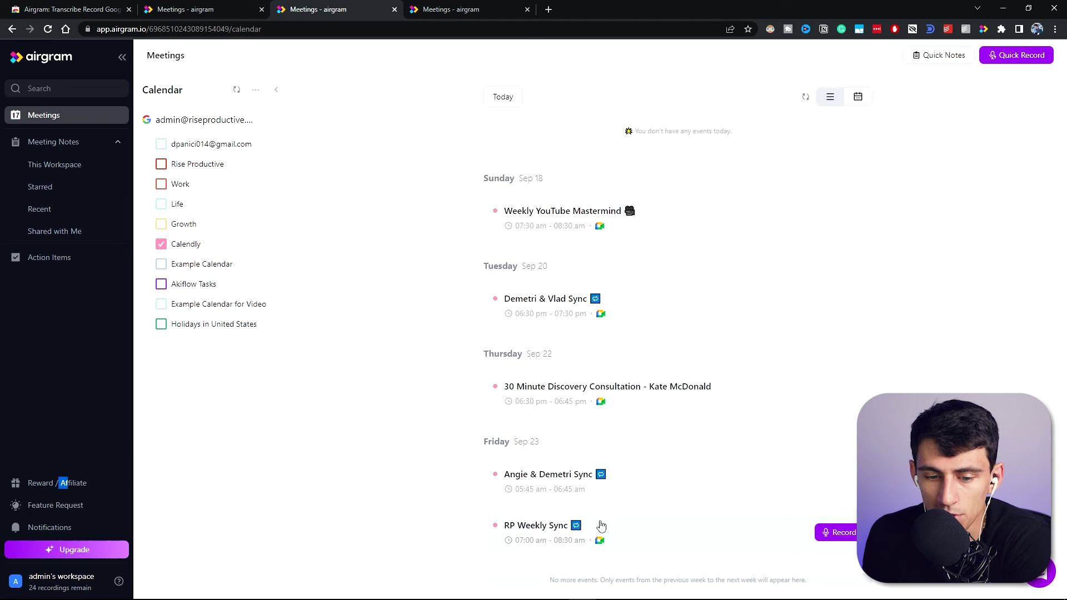
Review the meetings calendar in month view, toggling Growth and viewing the September 11 mastermind meeting.
scroll(524, 341, "up", 10)
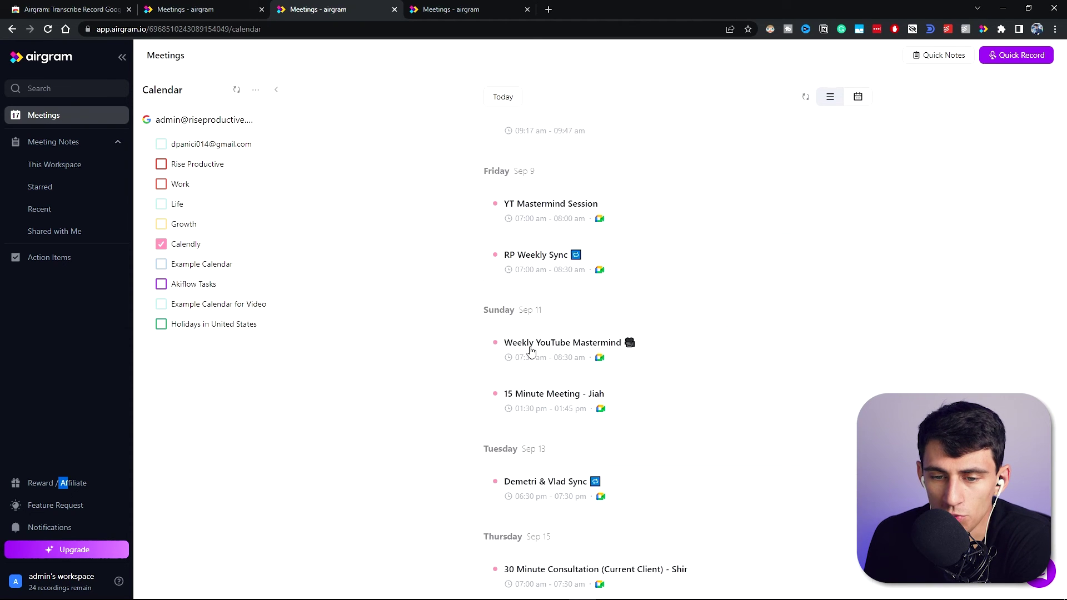
scroll(516, 305, "up", 3)
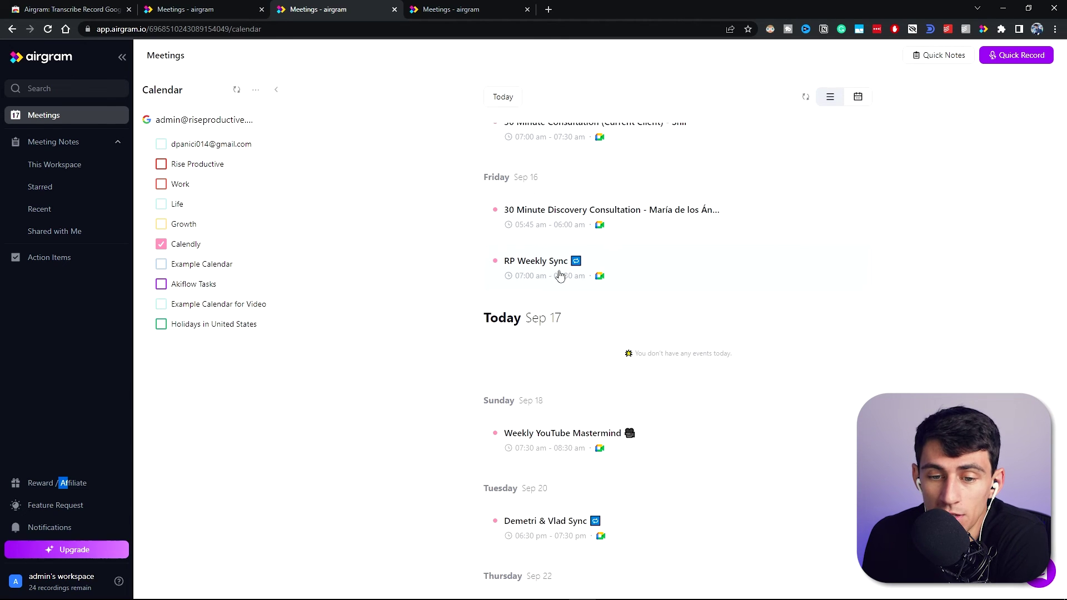
scroll(586, 332, "down", 4)
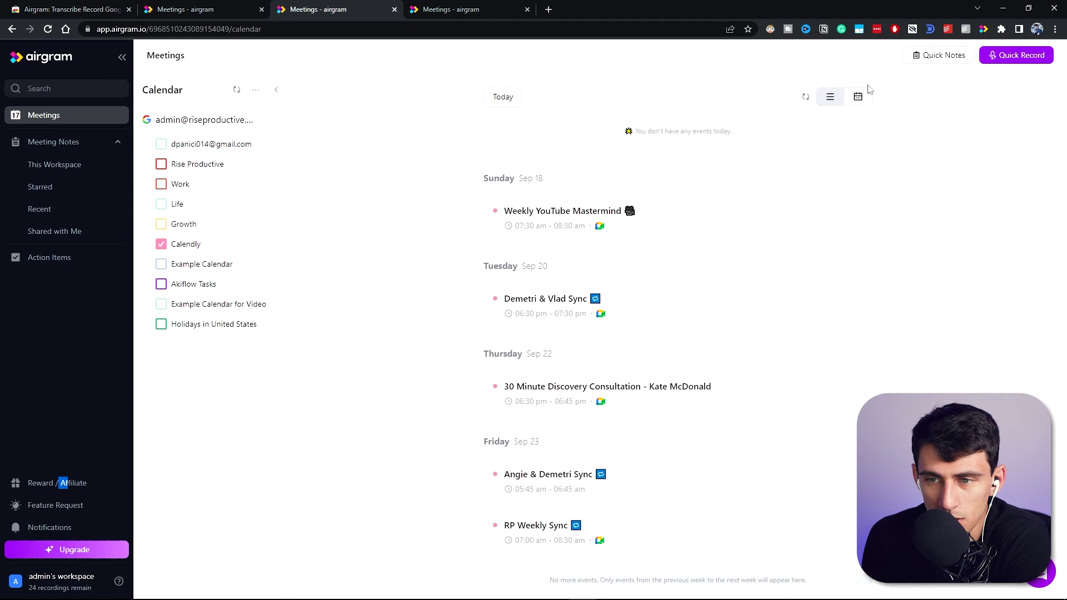
left_click(507, 100)
left_click(857, 96)
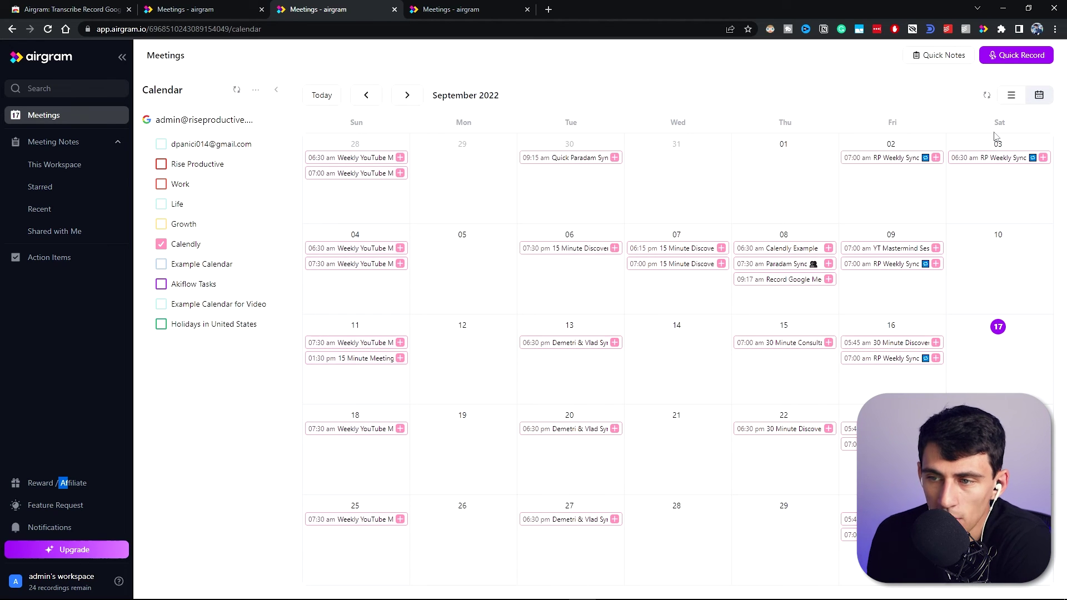
left_click(193, 226)
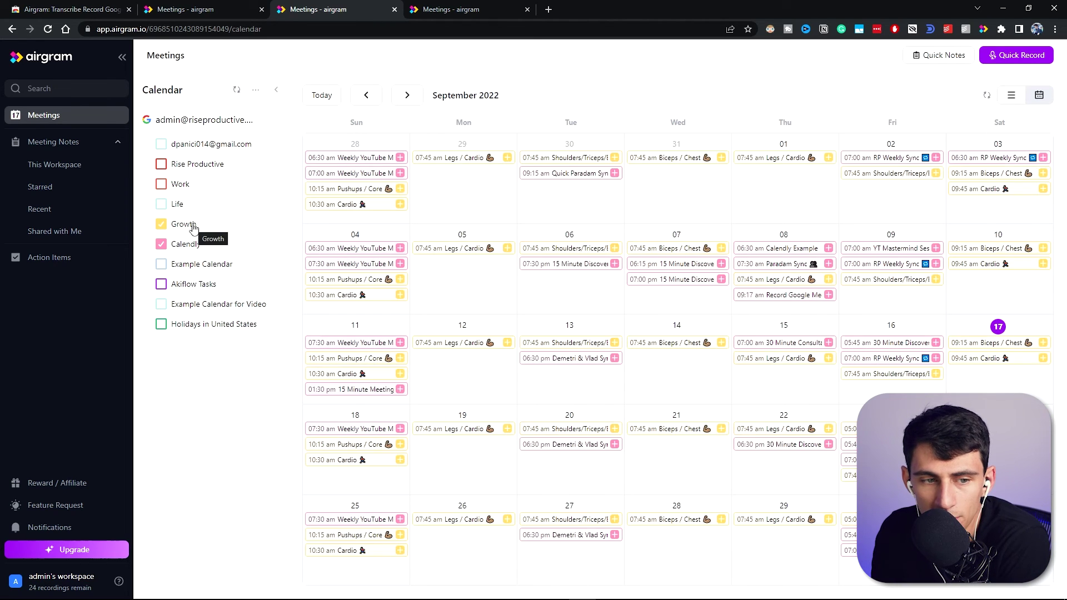
left_click(193, 228)
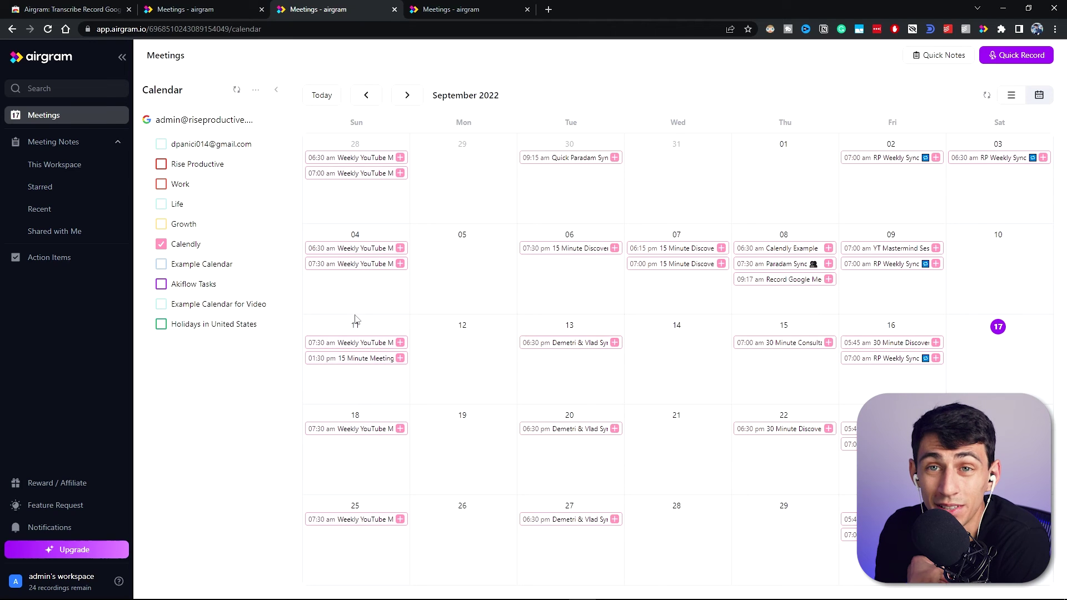
left_click(356, 342)
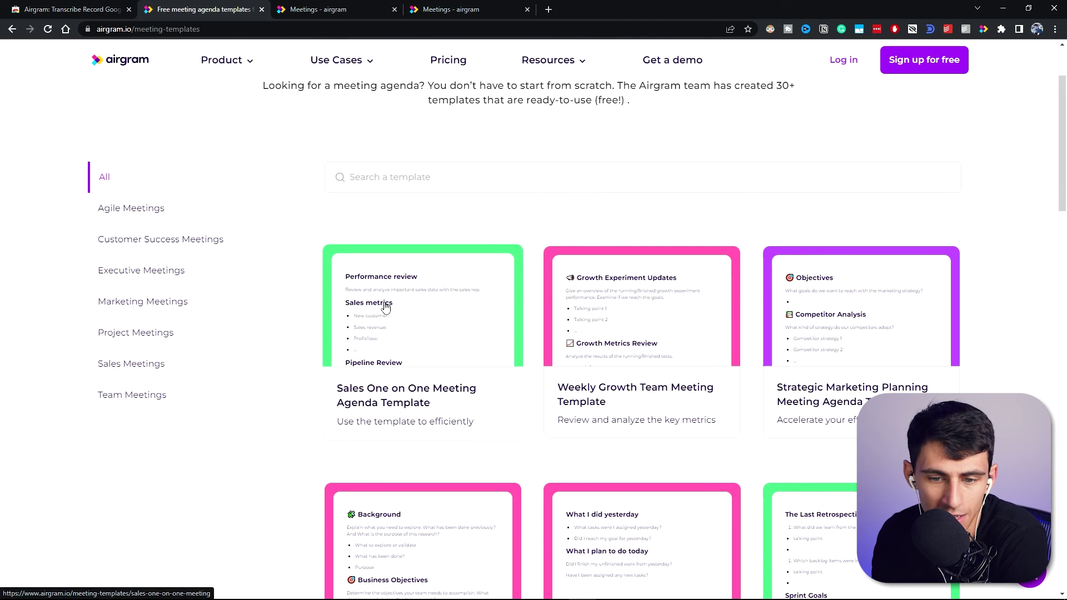
scroll(422, 327, "down", 1)
Get the Sales and Marketing Meeting Agenda template from Marketing Meetings and copy its notepad.
scroll(484, 311, "up", 1)
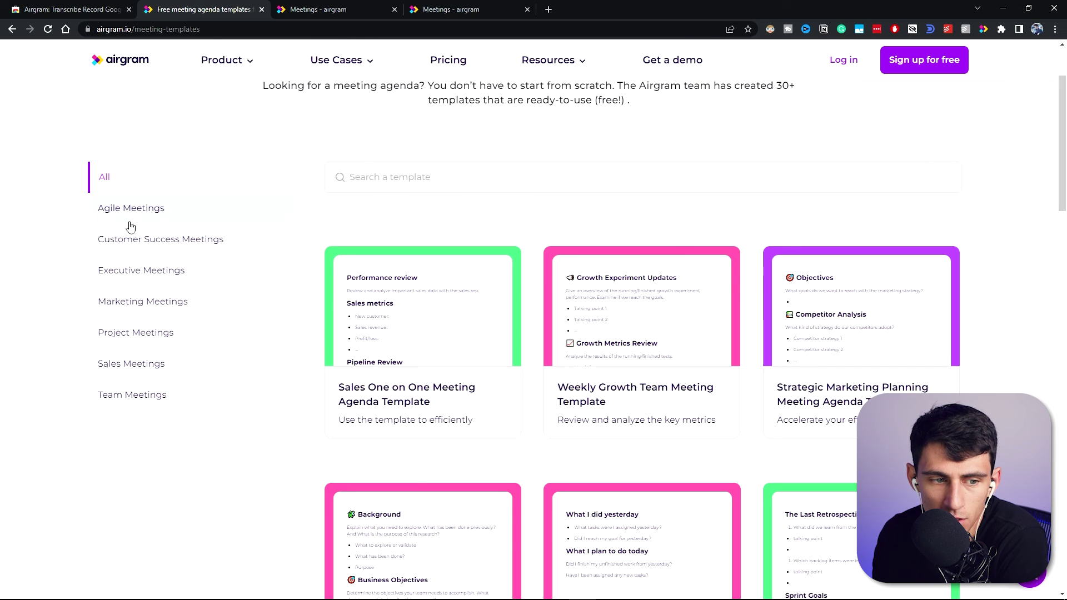
left_click(161, 304)
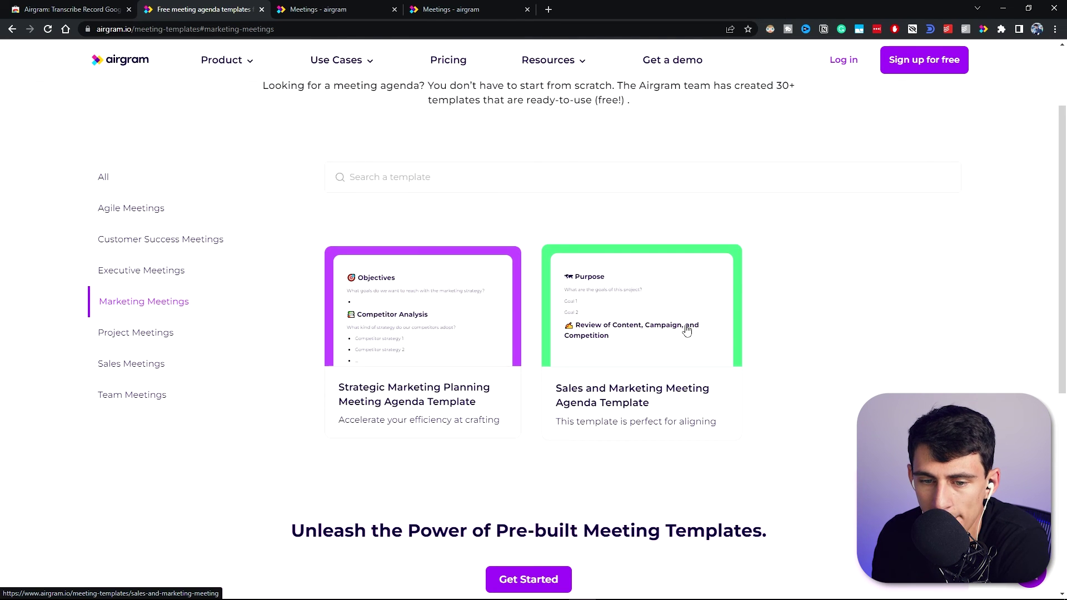
left_click(686, 330)
left_click(181, 314)
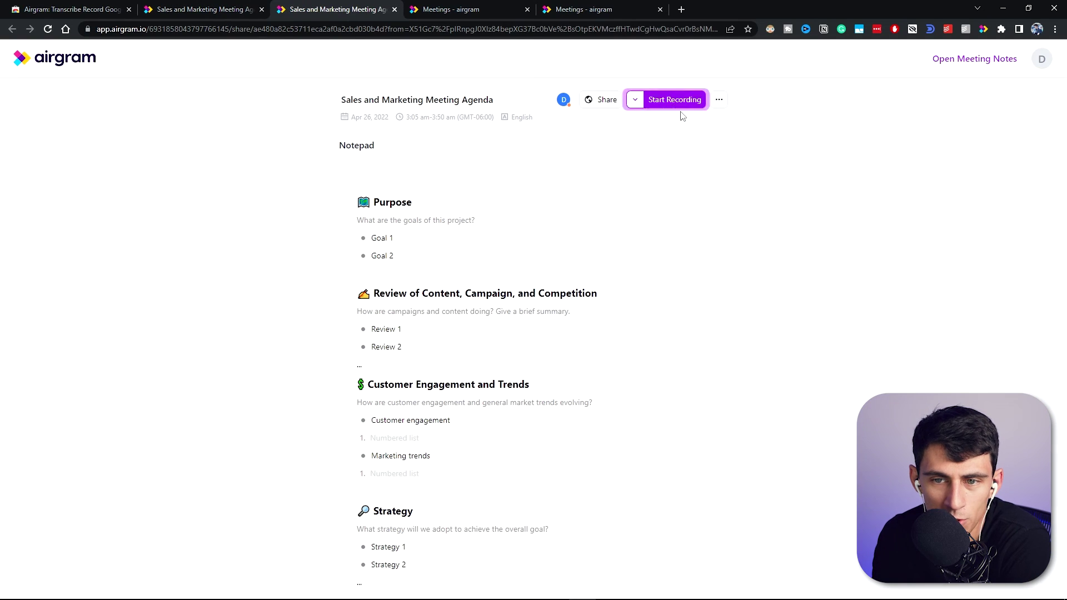
left_click(634, 100)
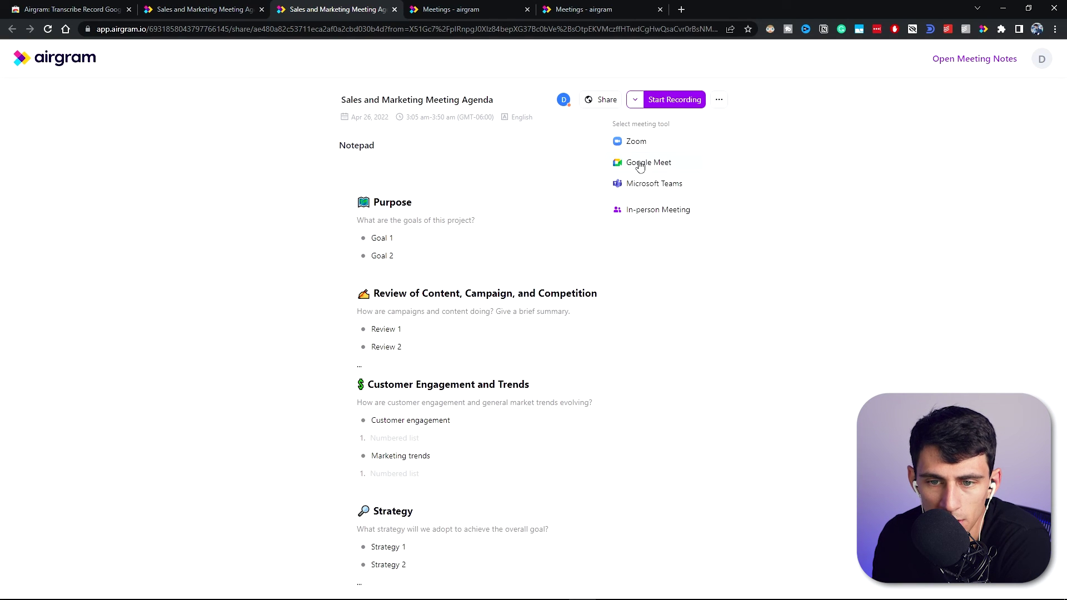
left_click(721, 101)
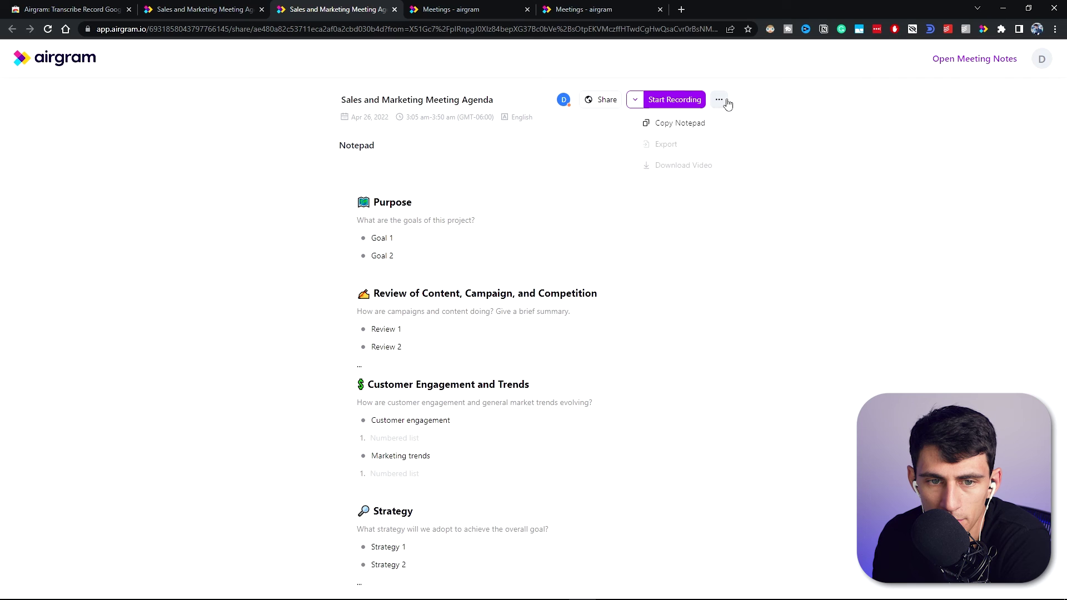
left_click(676, 131)
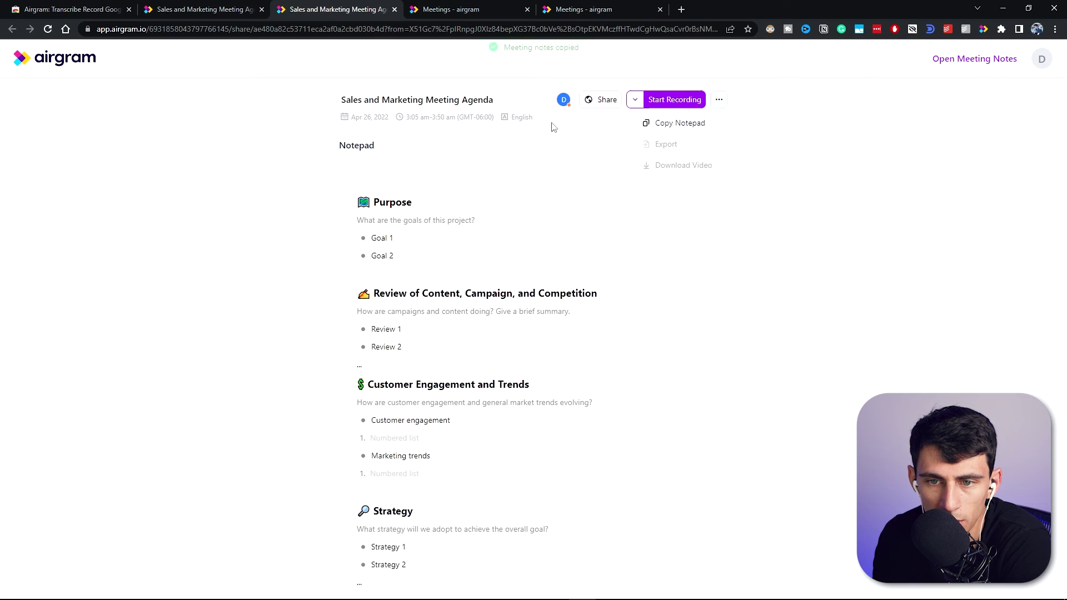
Choose Google Meet as the recording tool and open Google Meet.
left_click(635, 100)
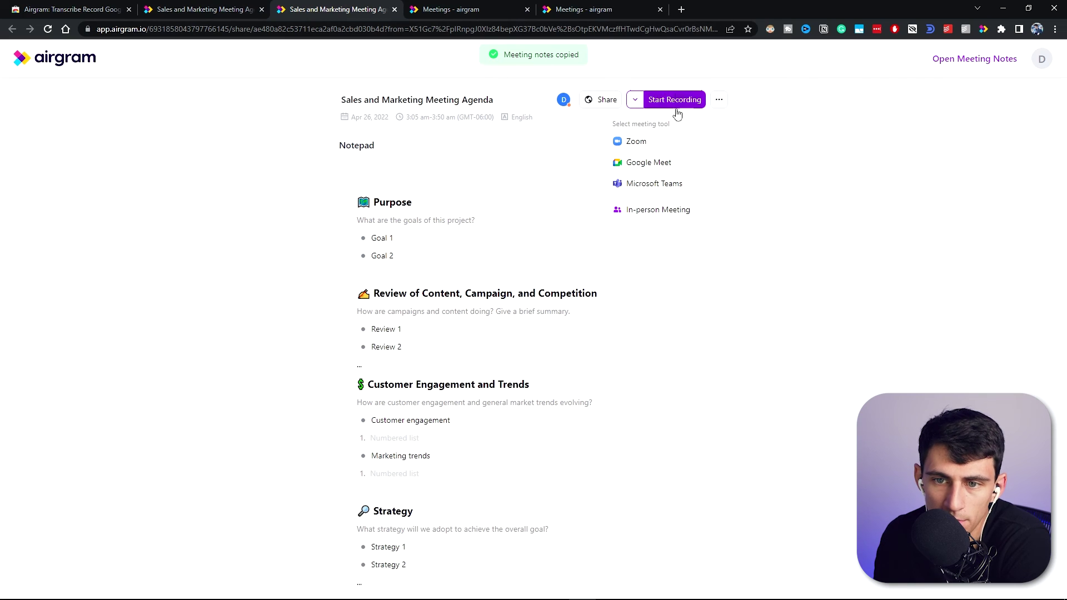
left_click(660, 161)
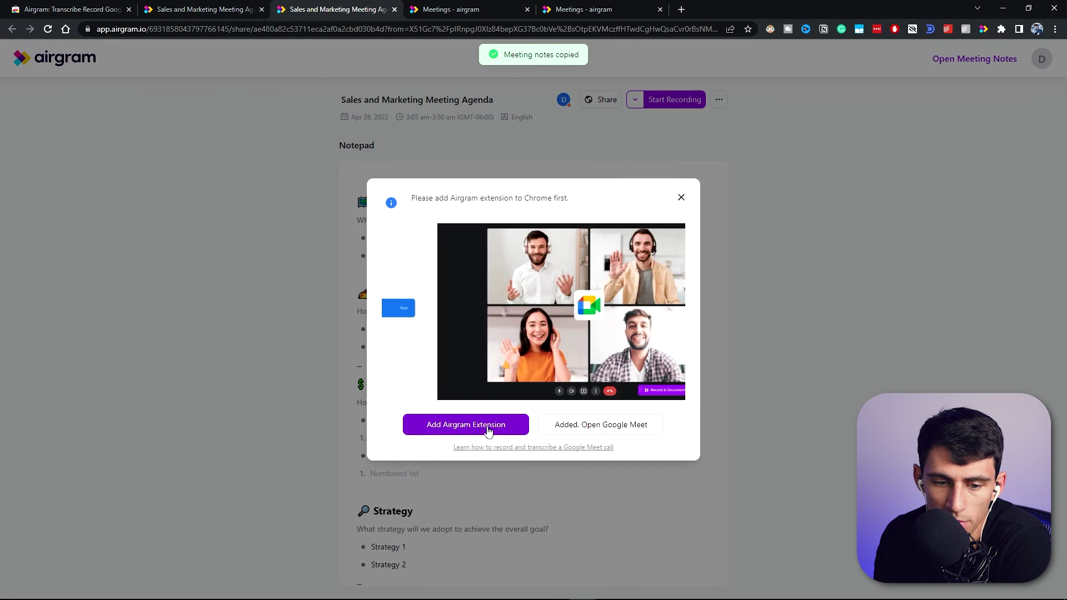
left_click(590, 437)
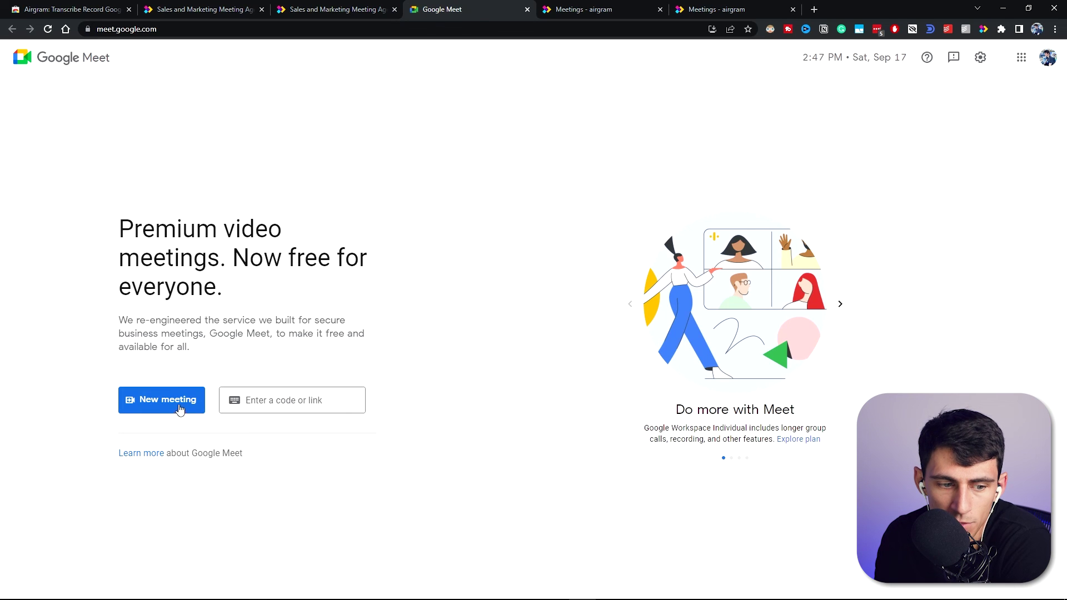
left_click(274, 400)
Start an instant Google Meet, begin Airgram recording, and admit the Airgram assistant.
left_click(200, 400)
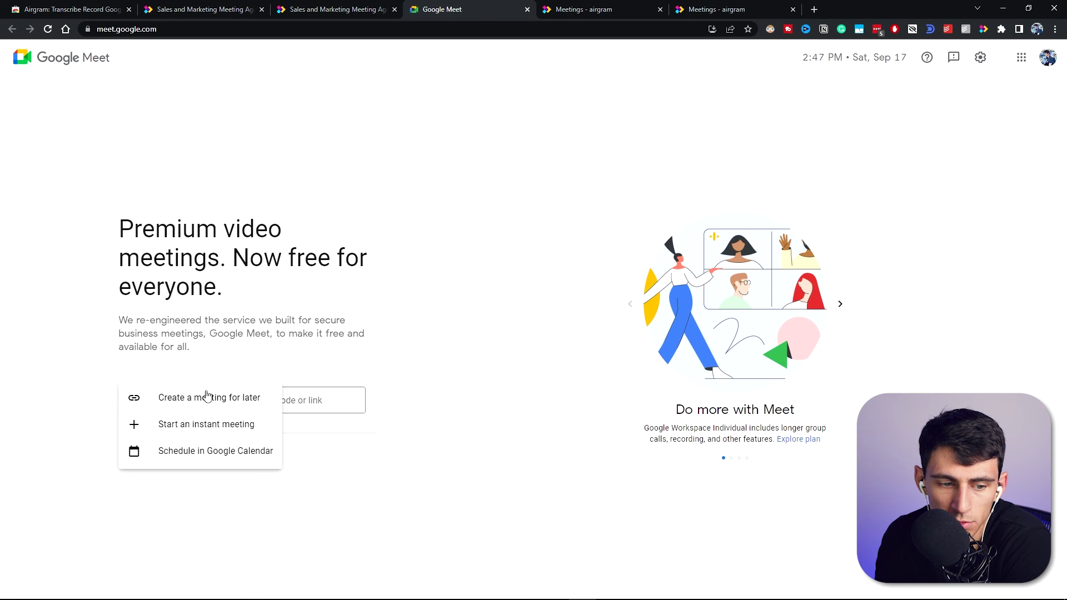
left_click(206, 421)
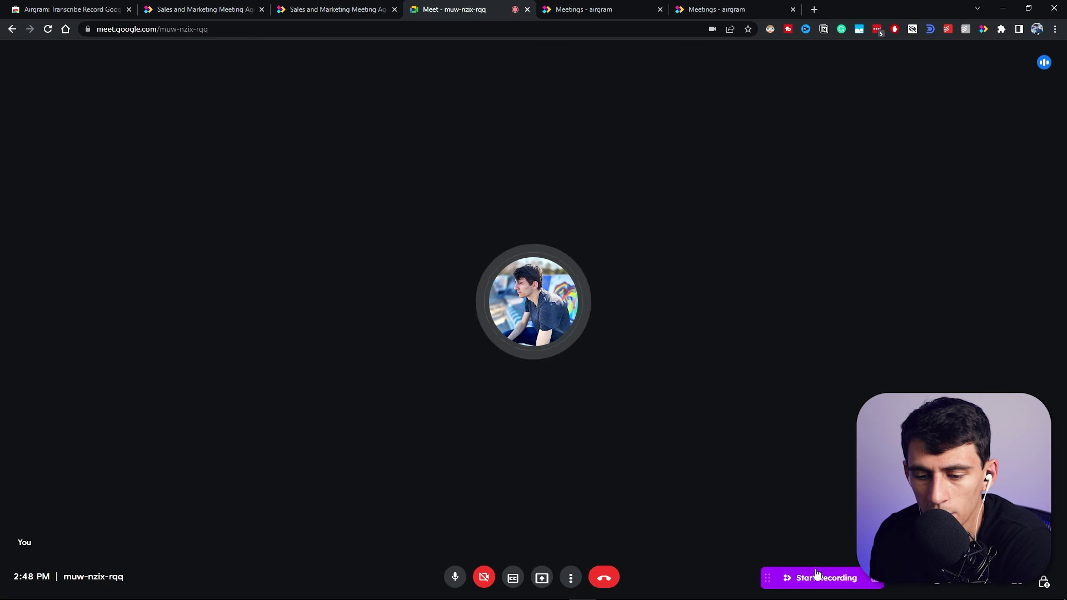
left_click(812, 577)
left_click(871, 141)
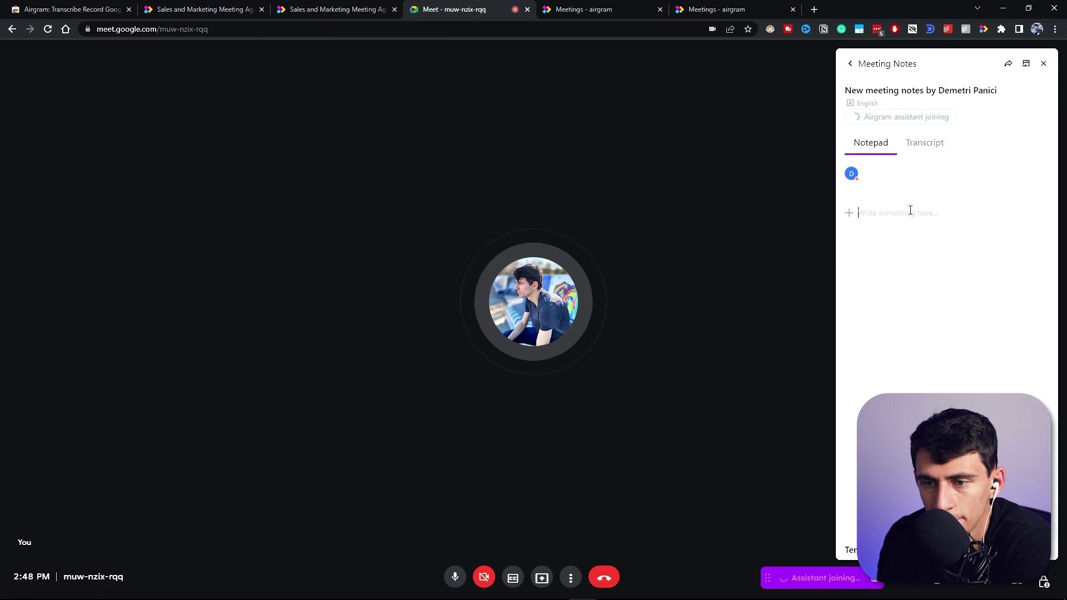
left_click(649, 104)
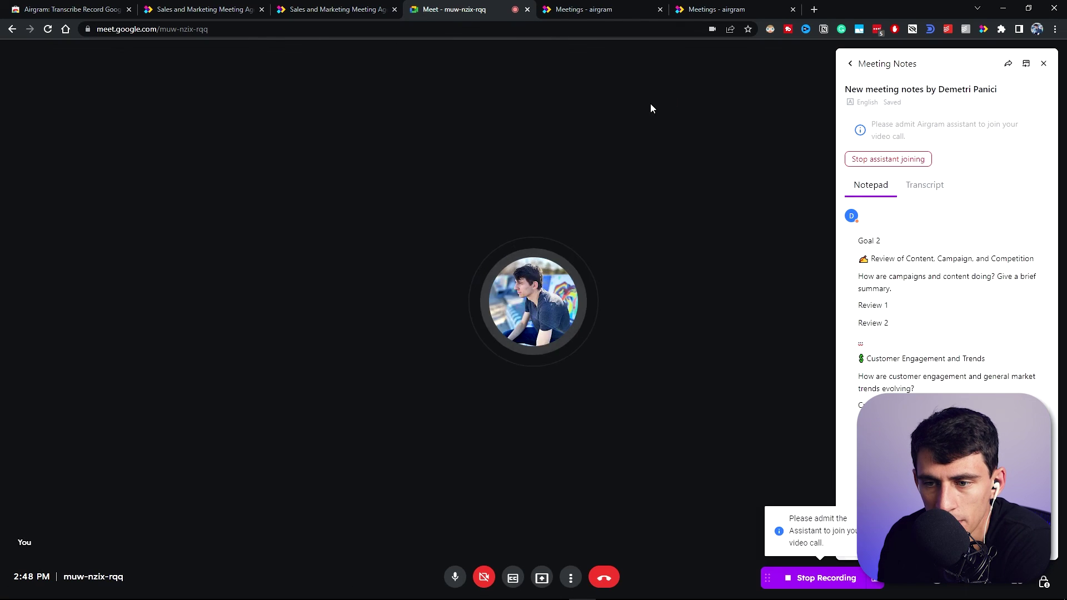
scroll(931, 311, "up", 2)
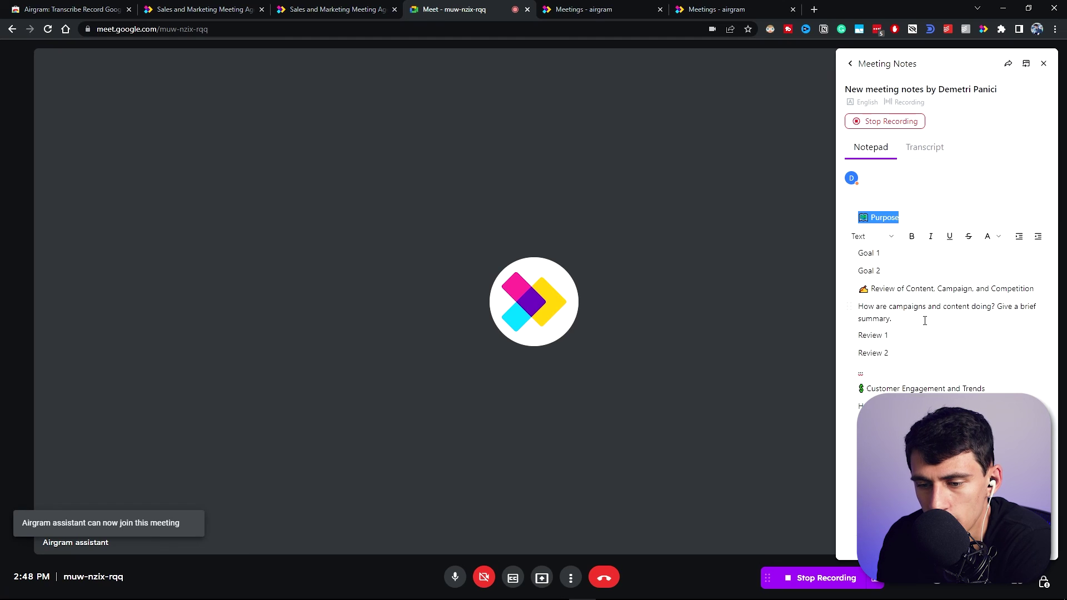
Make Purpose a timed agenda item and a later notepad line an action item.
left_click(882, 238)
scroll(880, 308, "down", 1)
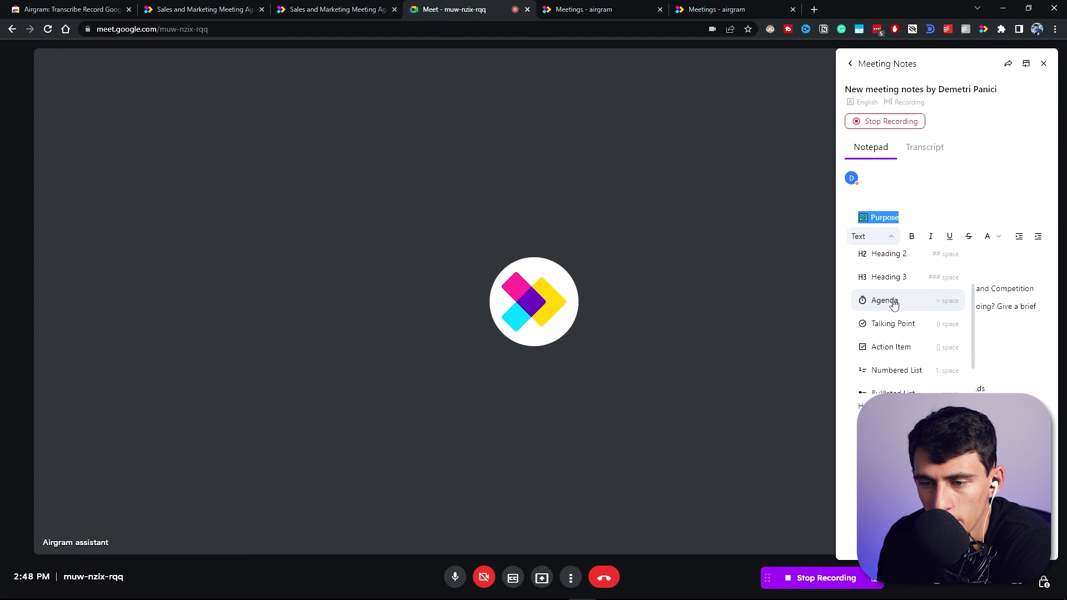
left_click(889, 302)
scroll(974, 305, "down", 1)
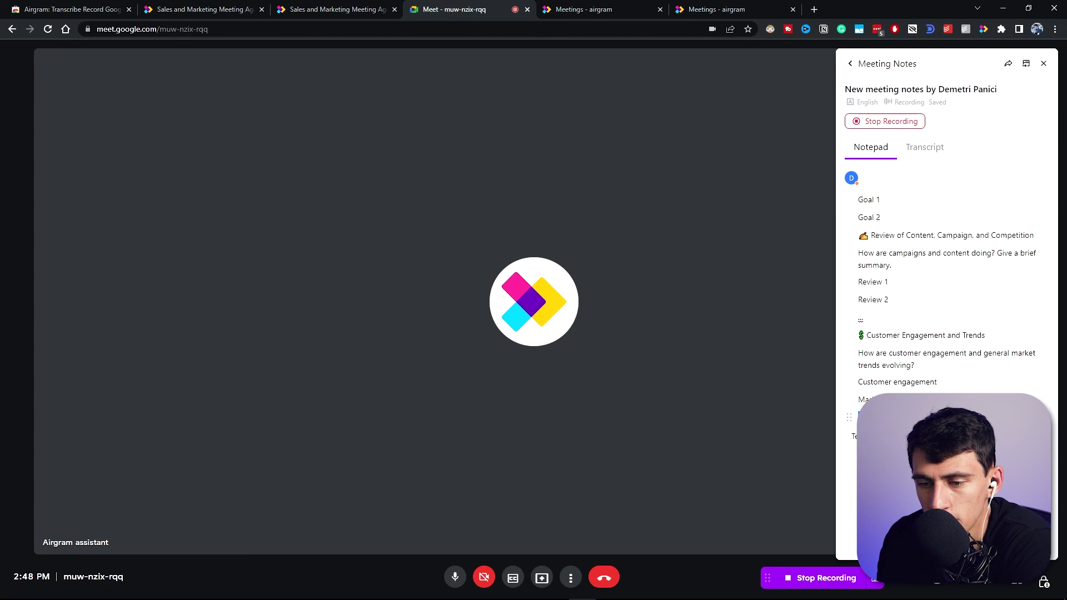
left_click(867, 416)
left_click(889, 377)
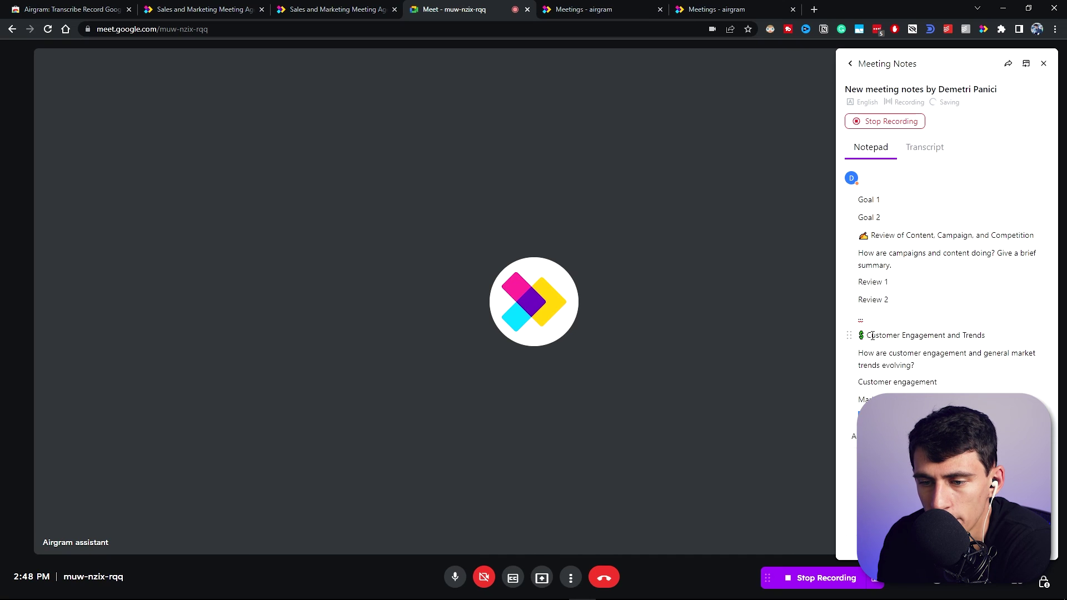
scroll(872, 336, "up", 1)
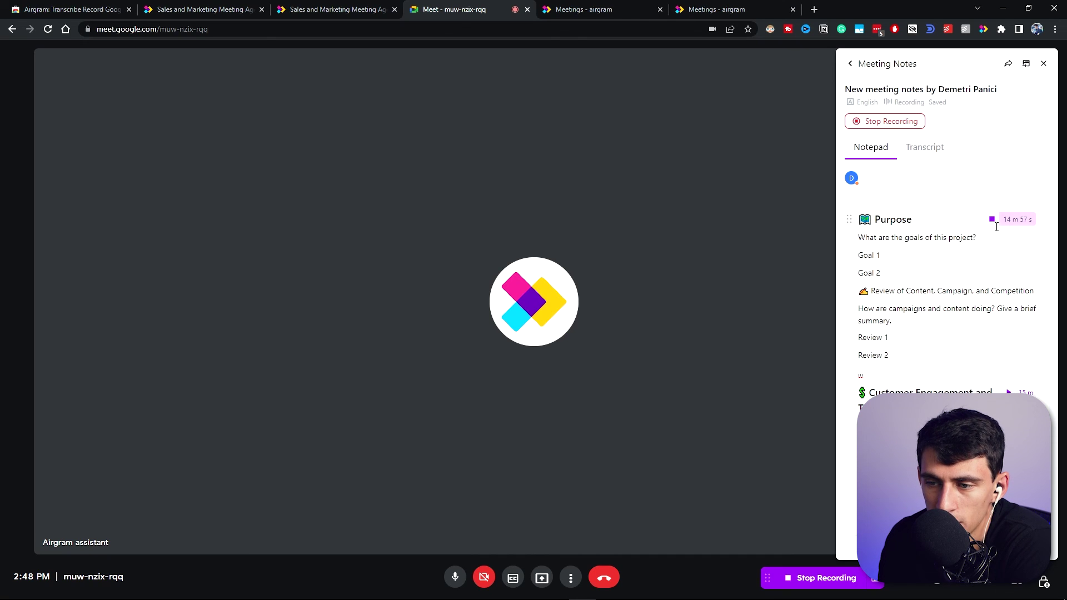